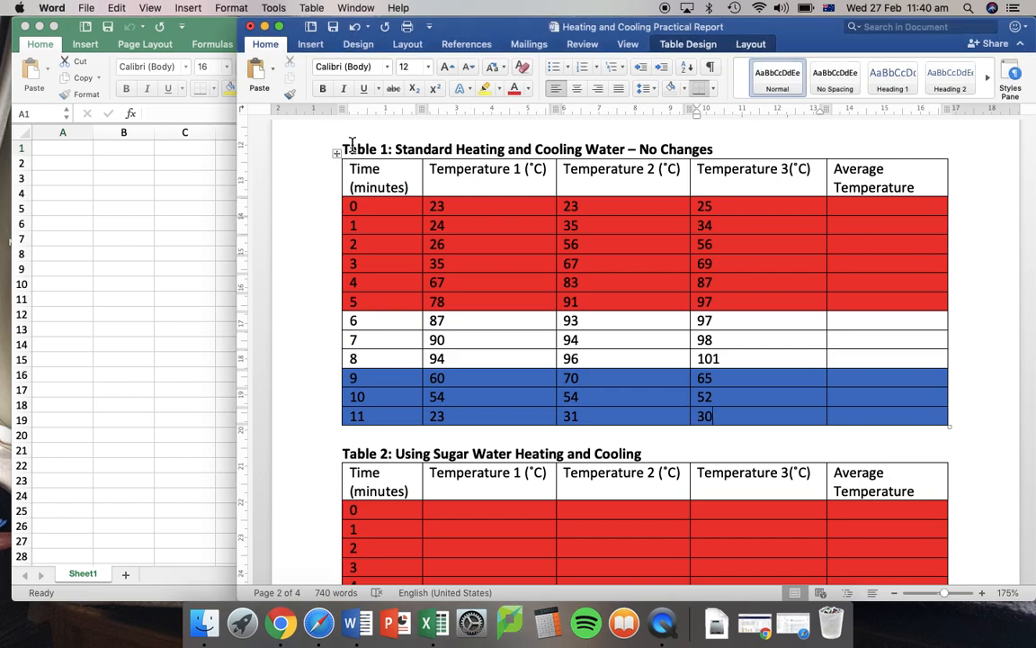
# Step: Copy Table 1 with its title from the Word report and paste it into the blank Excel sheet at A1
pyautogui.click(345, 146)
pyautogui.moveTo(345, 147); pyautogui.dragTo(881, 429)
pyautogui.rightClick(882, 429)
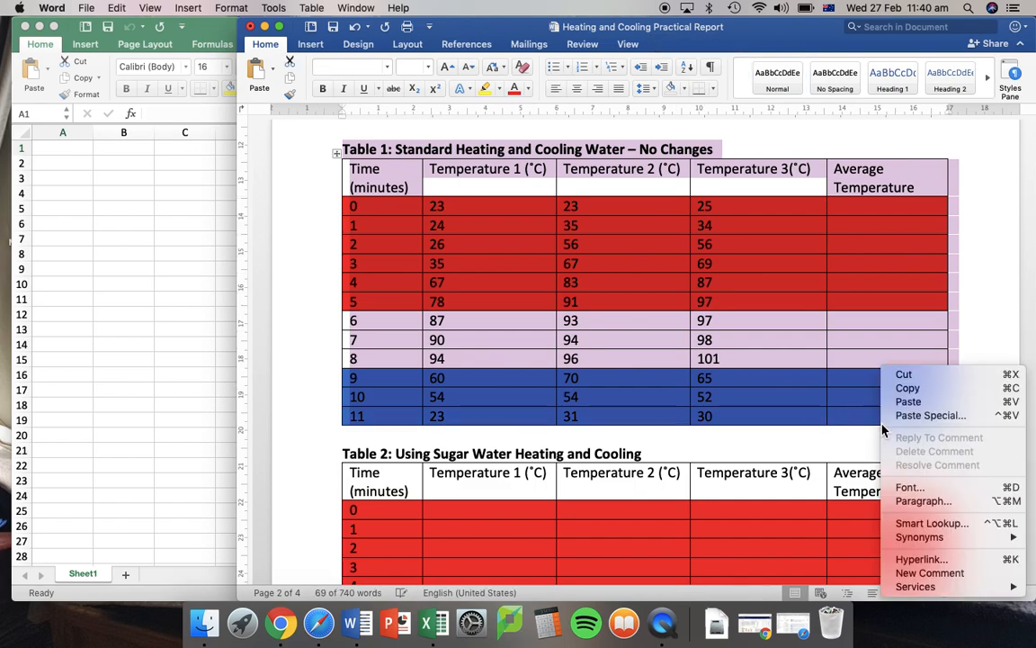
pyautogui.click(909, 388)
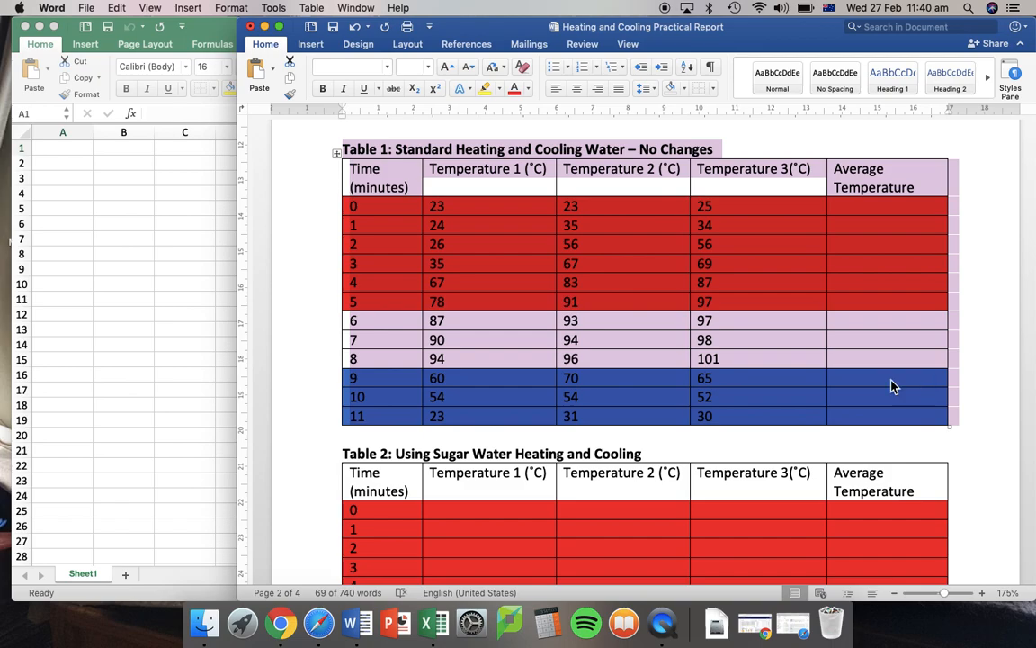
pyautogui.click(69, 154)
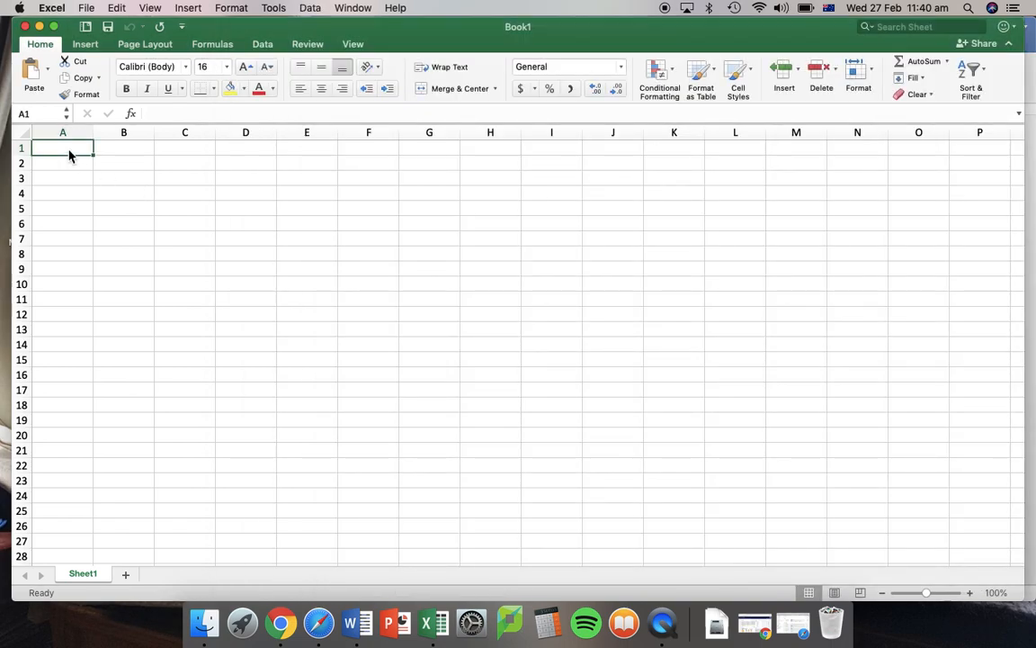
pyautogui.rightClick(69, 155)
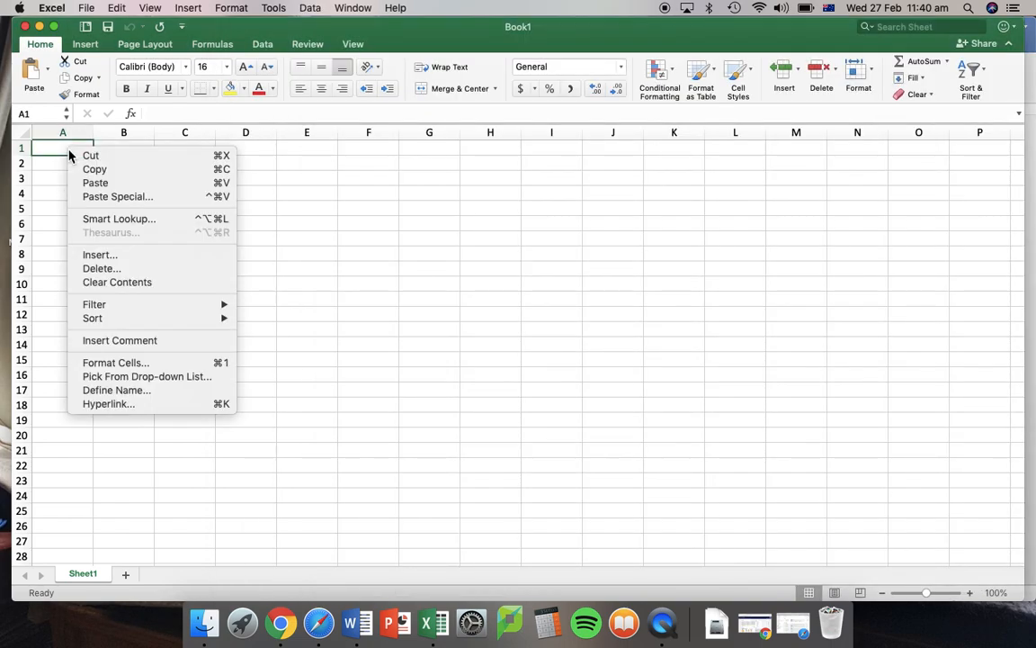
pyautogui.click(96, 183)
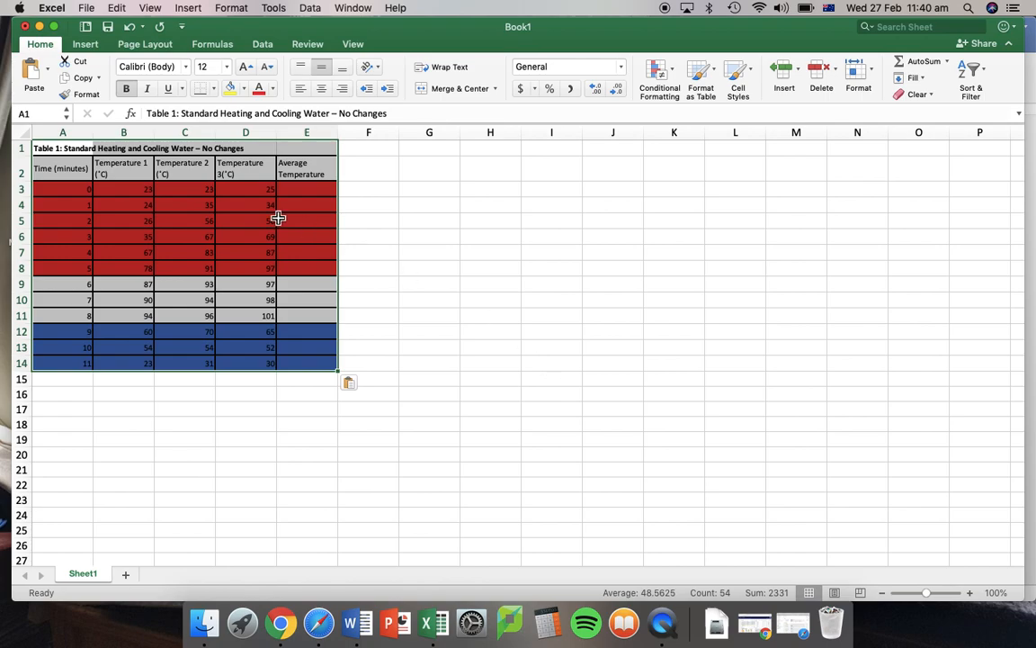
# Step: Enlarge the font of the whole pasted table to size 20
pyautogui.click(246, 68)
pyautogui.click(247, 69)
pyautogui.click(246, 69)
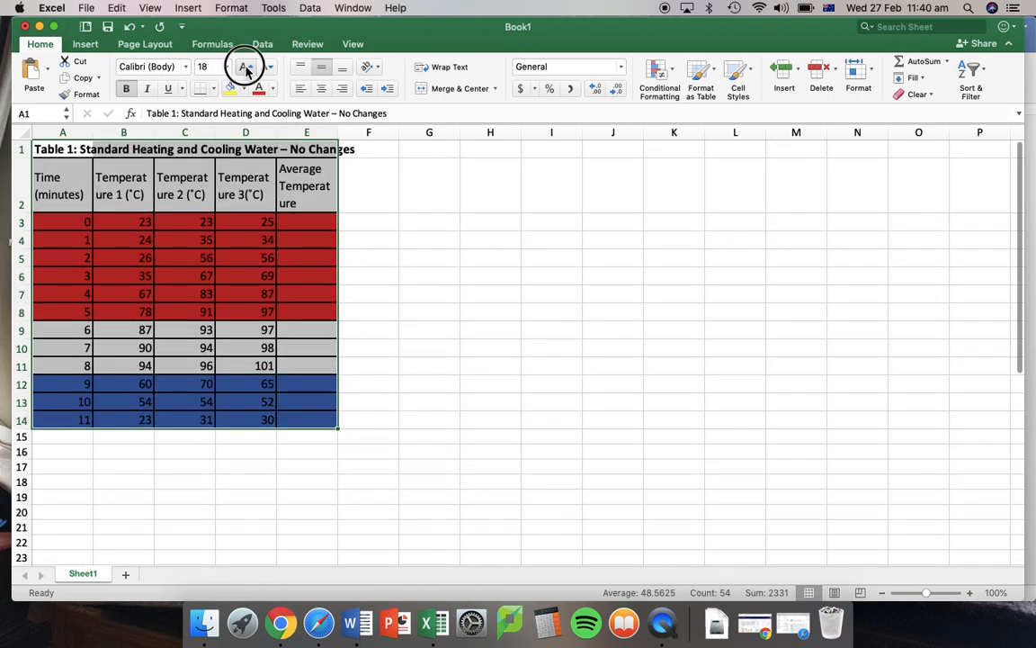
pyautogui.click(246, 70)
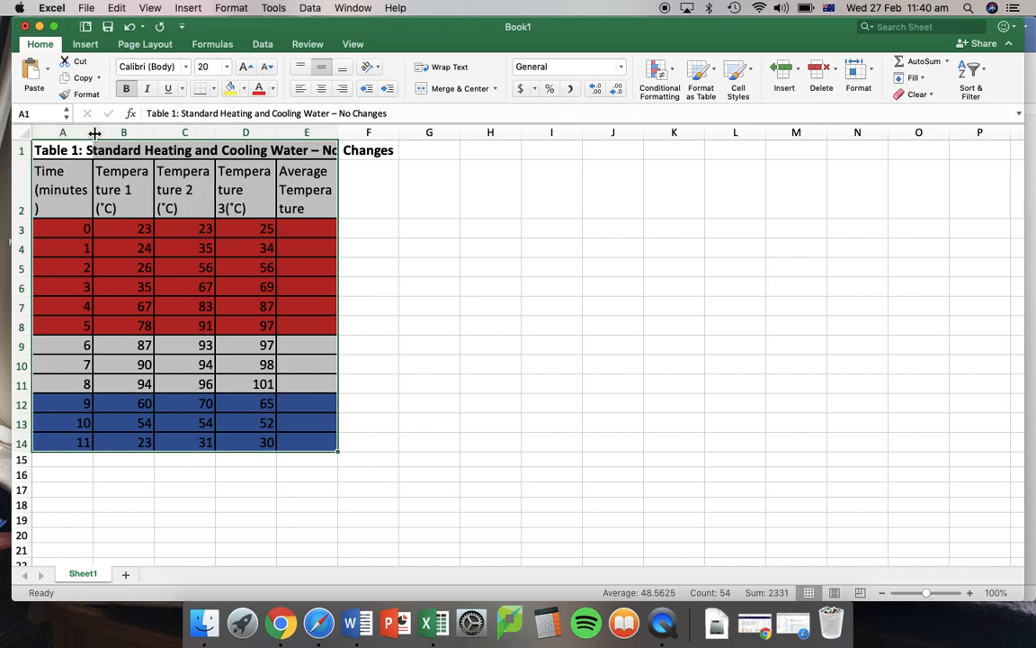
# Step: Widen the table's columns so the Time, Temperature and Average Temperature headings fit without breaking words
pyautogui.moveTo(95, 134); pyautogui.dragTo(325, 133)
pyautogui.moveTo(391, 133); pyautogui.dragTo(417, 133)
pyautogui.moveTo(482, 135); pyautogui.dragTo(502, 134)
pyautogui.moveTo(419, 134); pyautogui.dragTo(447, 133)
pyautogui.click(428, 191)
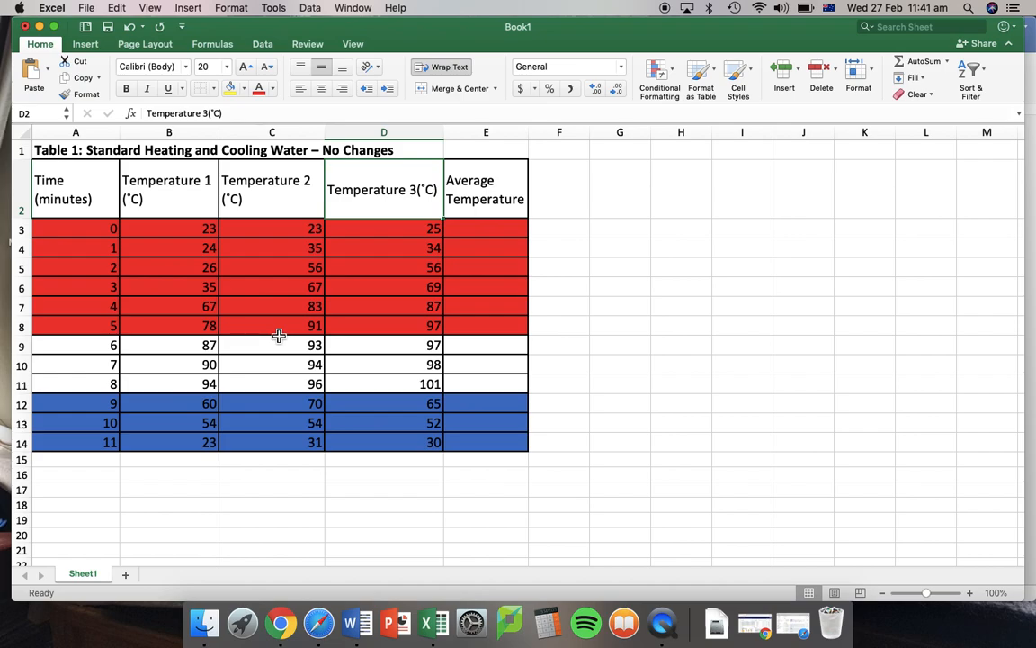
# Step: Enter the formula =Average(B3:D3) in cell E3 for the 0-minute row
pyautogui.click(502, 236)
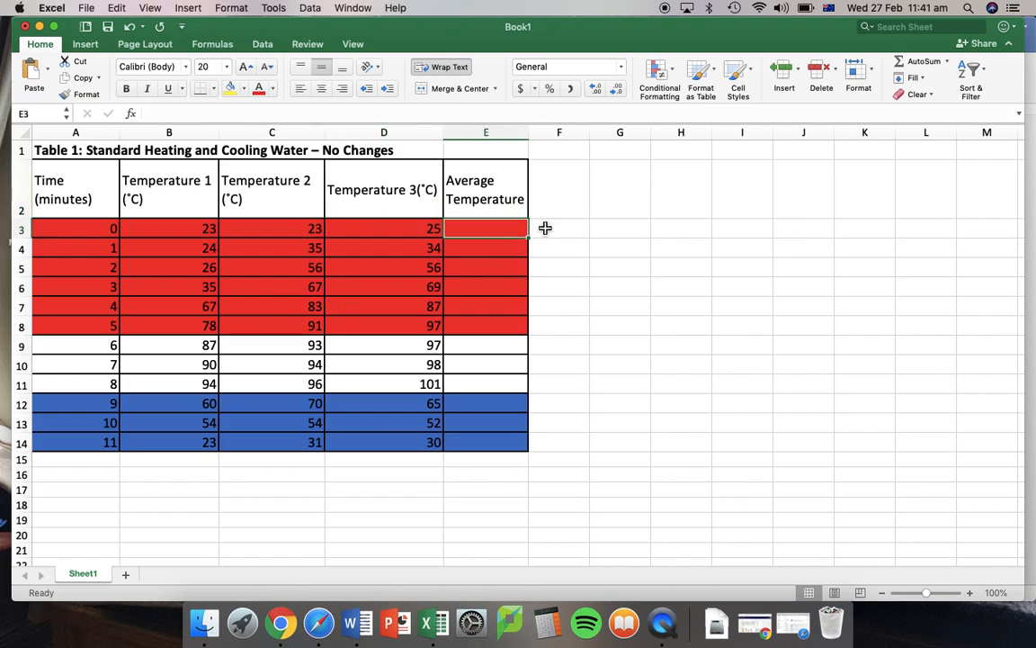
pyautogui.write('=Average')
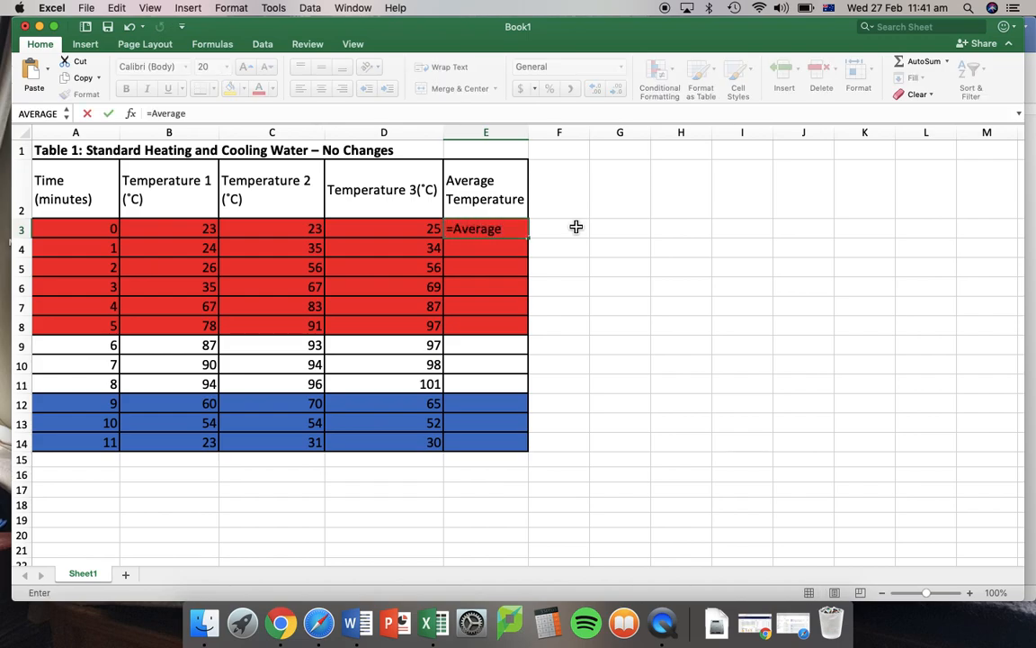
pyautogui.write('(')
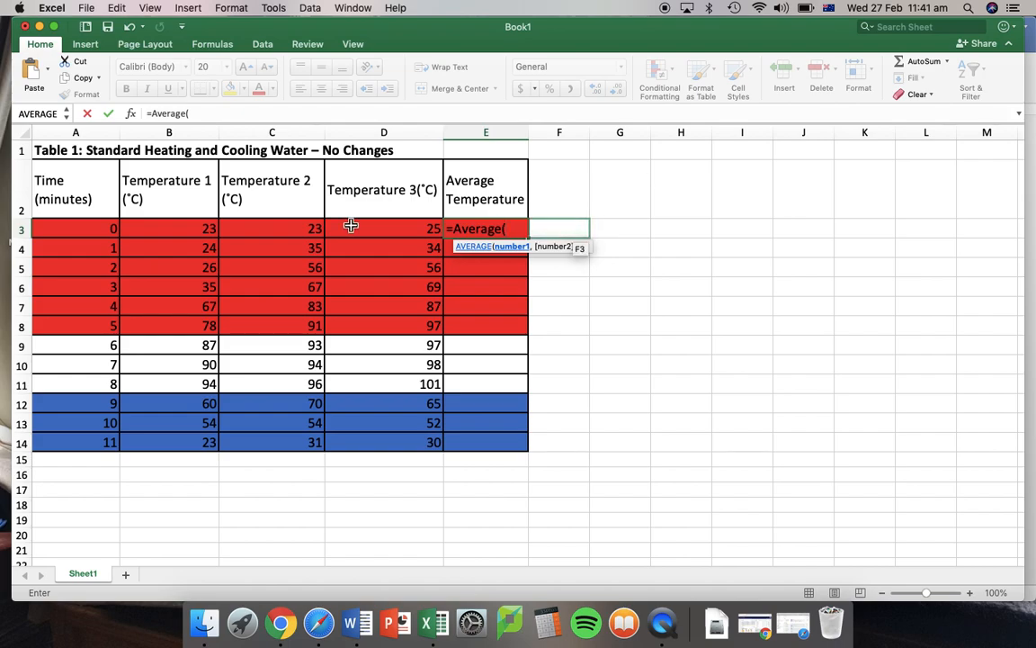
pyautogui.click(176, 232)
pyautogui.moveTo(176, 233); pyautogui.dragTo(378, 234)
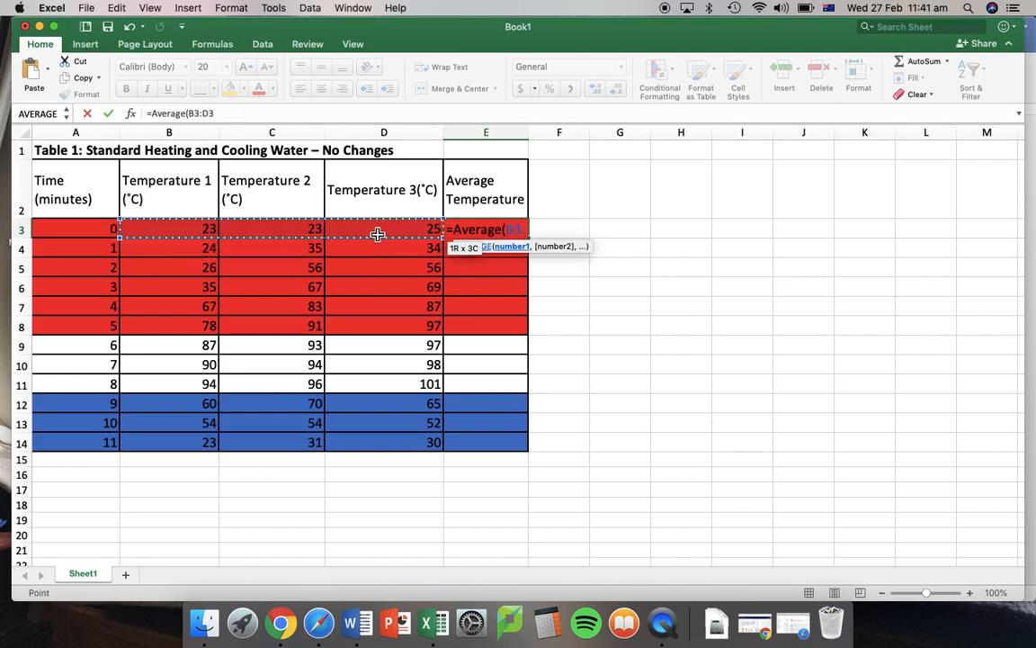
pyautogui.write(')')
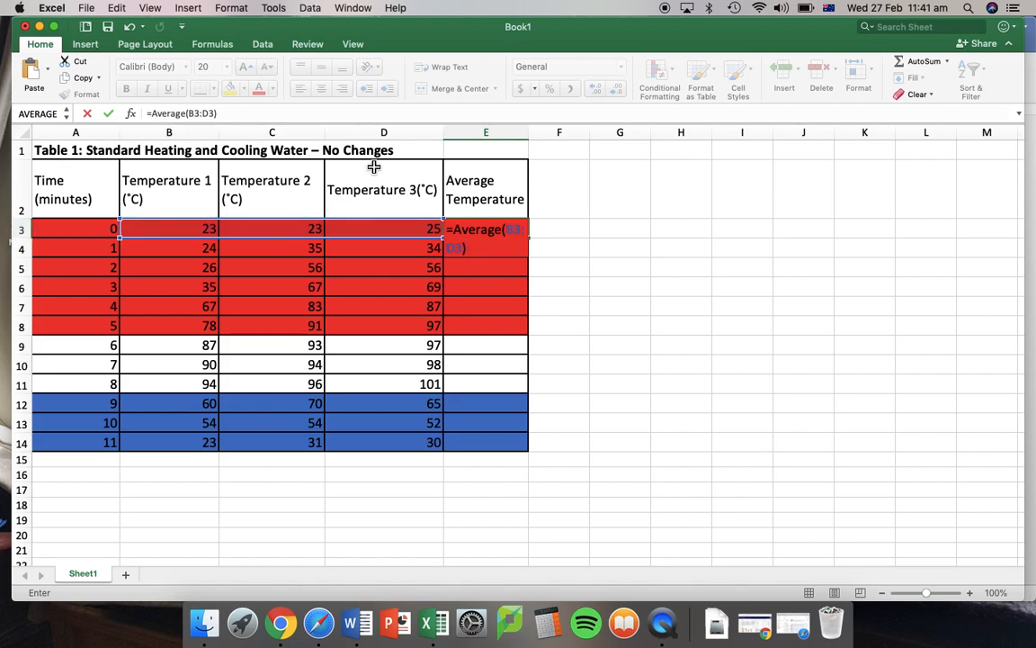
pyautogui.press('Return')
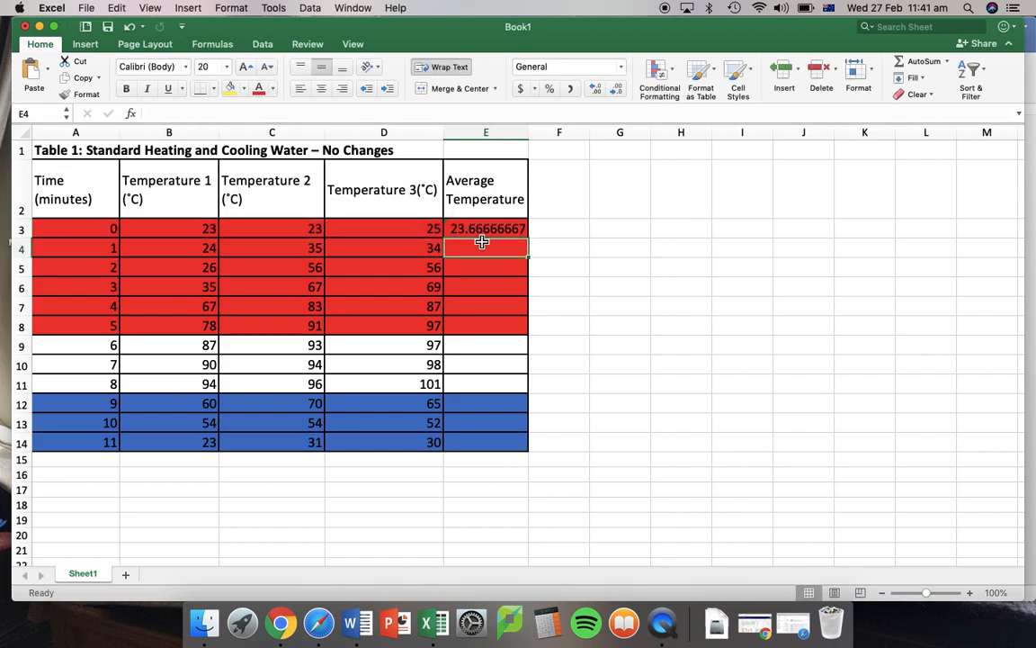
# Step: Round the average in E3 to zero decimal places and fill its formula down through E14
pyautogui.click(483, 235)
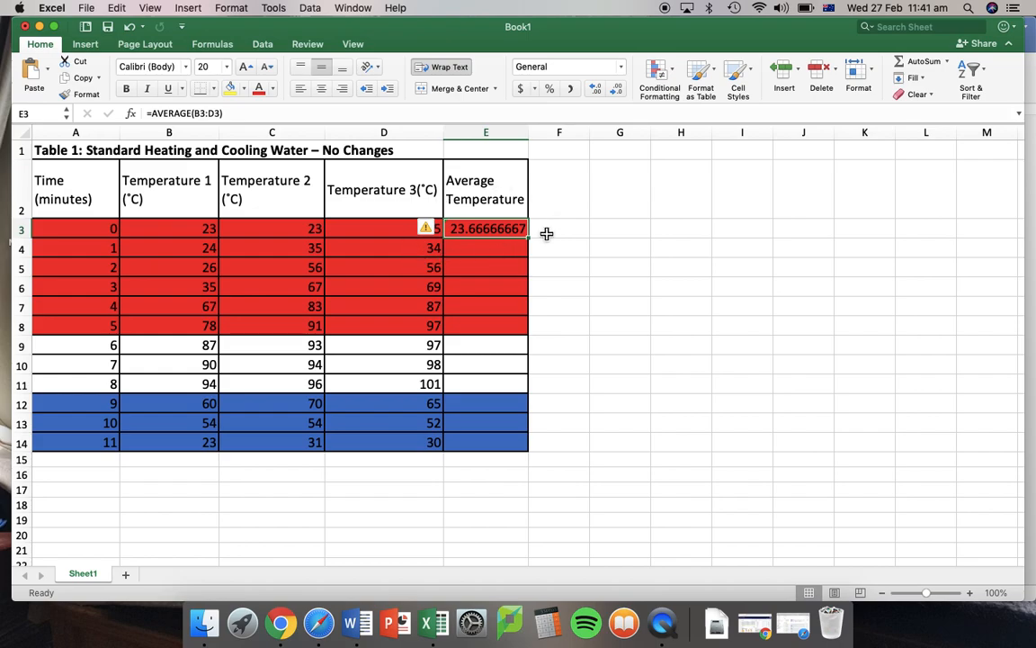
pyautogui.click(621, 91)
pyautogui.click(621, 92)
pyautogui.click(621, 92)
pyautogui.click(621, 92)
pyautogui.click(621, 91)
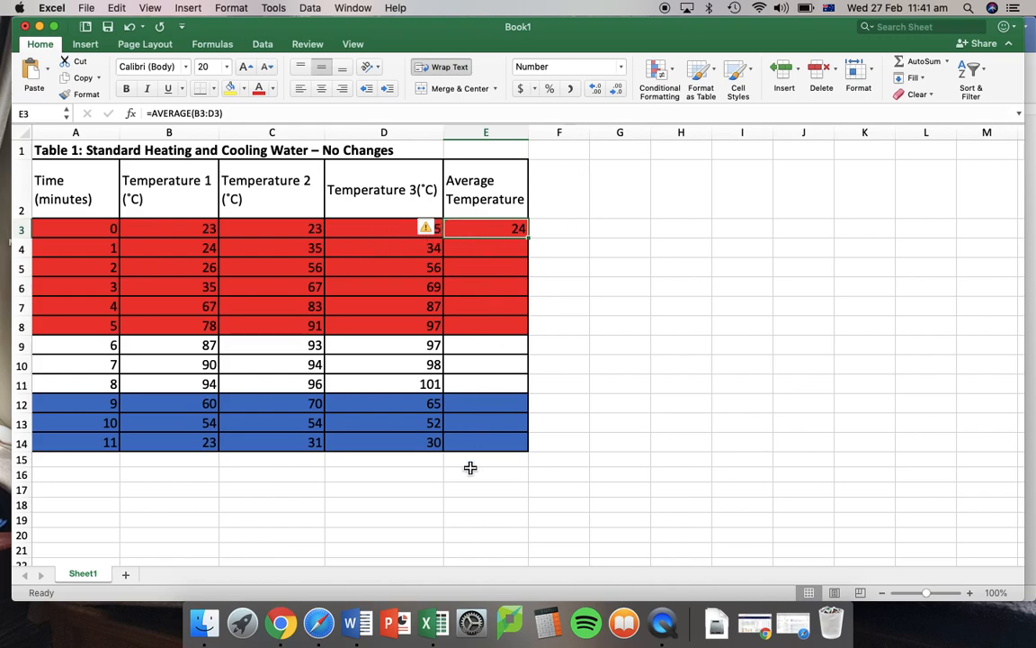
pyautogui.moveTo(532, 242); pyautogui.dragTo(535, 243)
pyautogui.moveTo(533, 242); pyautogui.dragTo(513, 451)
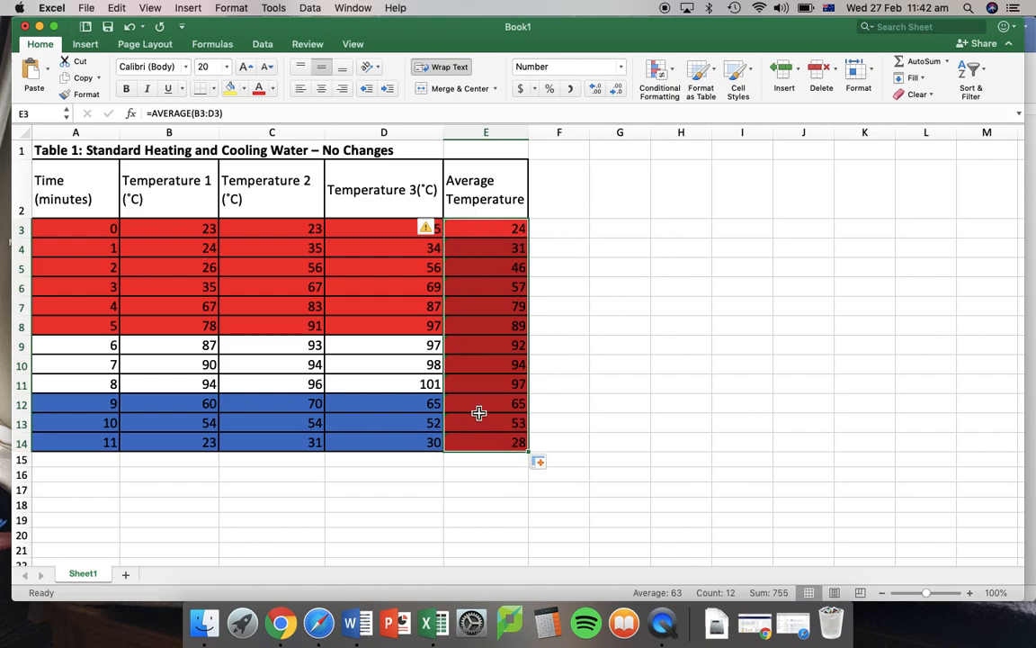
# Step: Remove the red fill from the averages for minutes 6 to 8, cells E9:E11
pyautogui.click(482, 349)
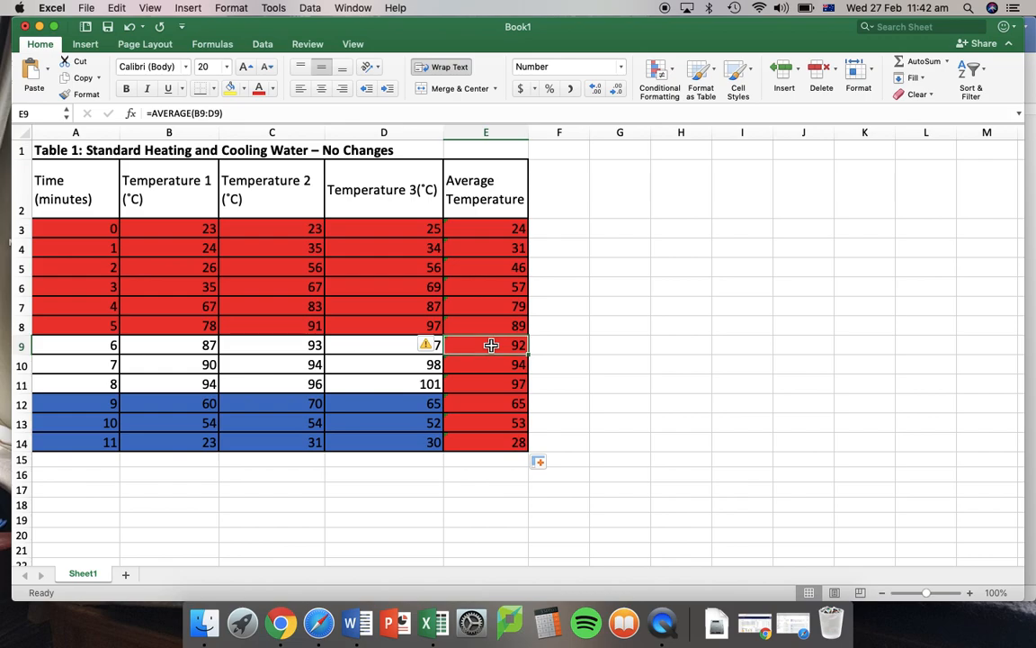
pyautogui.moveTo(479, 353); pyautogui.dragTo(475, 392)
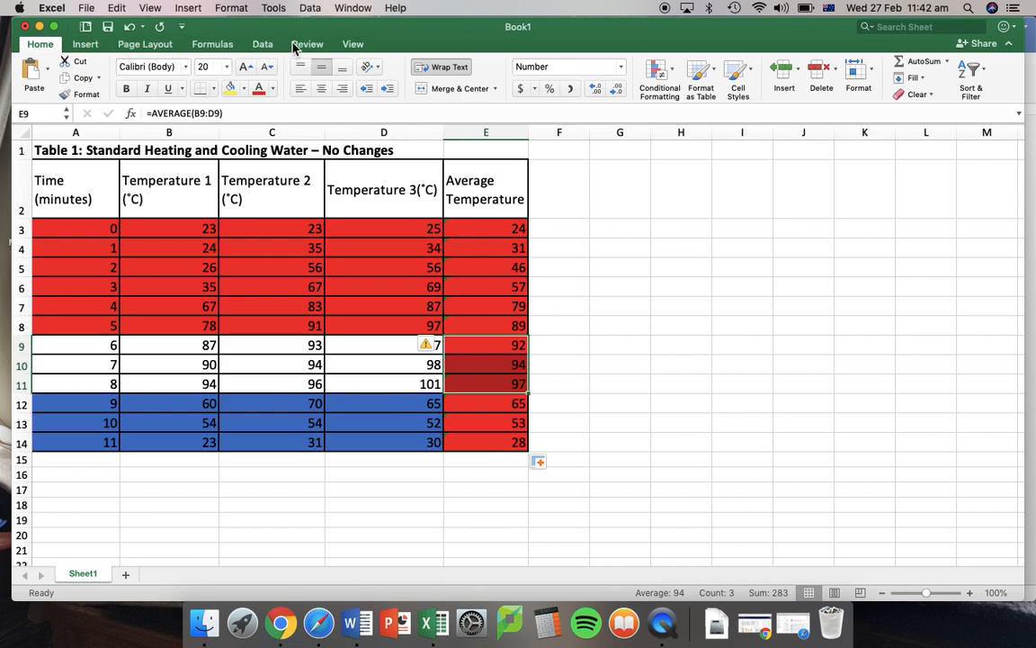
pyautogui.click(242, 88)
pyautogui.click(250, 115)
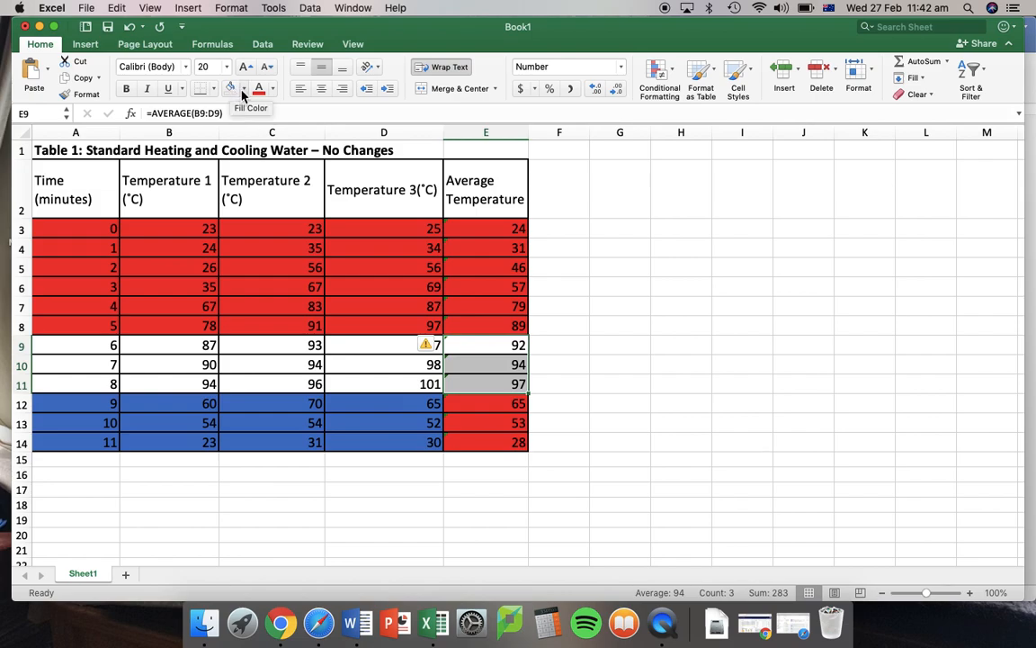
pyautogui.click(242, 88)
pyautogui.click(266, 114)
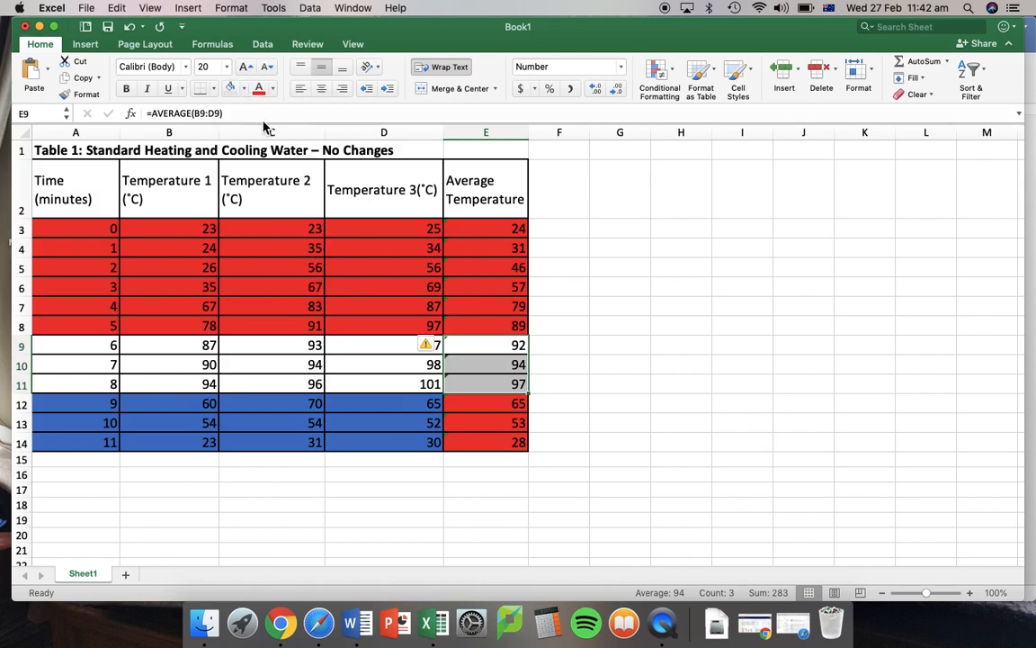
# Step: Fill the averages for minutes 9 to 11, cells E12:E14, with the standard blue
pyautogui.click(475, 403)
pyautogui.keyDown('shift'); pyautogui.click(473, 447); pyautogui.keyUp('shift')
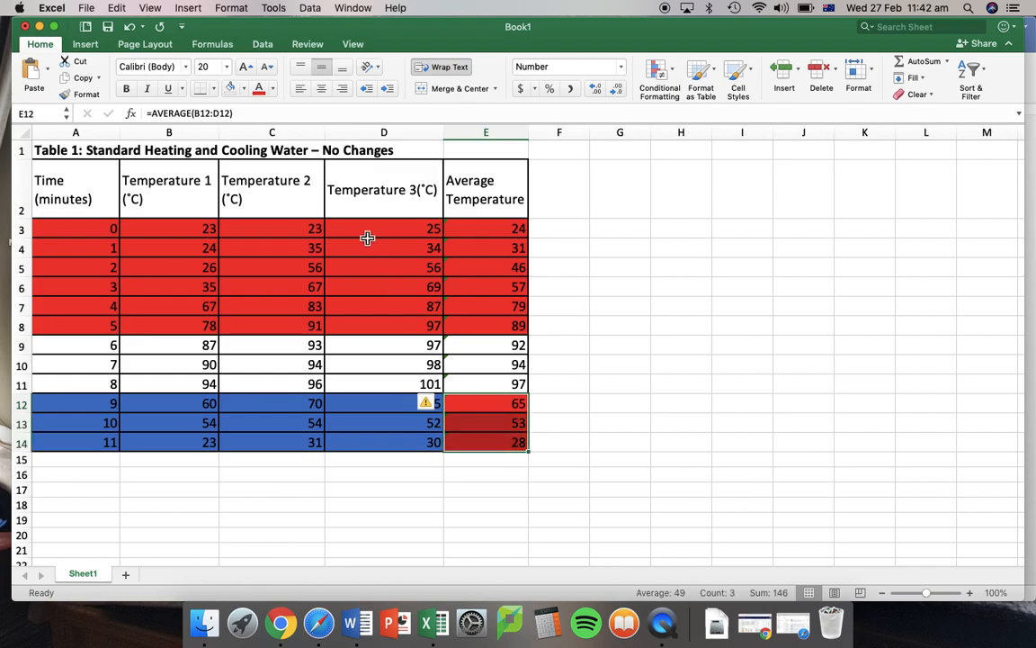
pyautogui.click(273, 89)
pyautogui.click(365, 252)
pyautogui.click(242, 88)
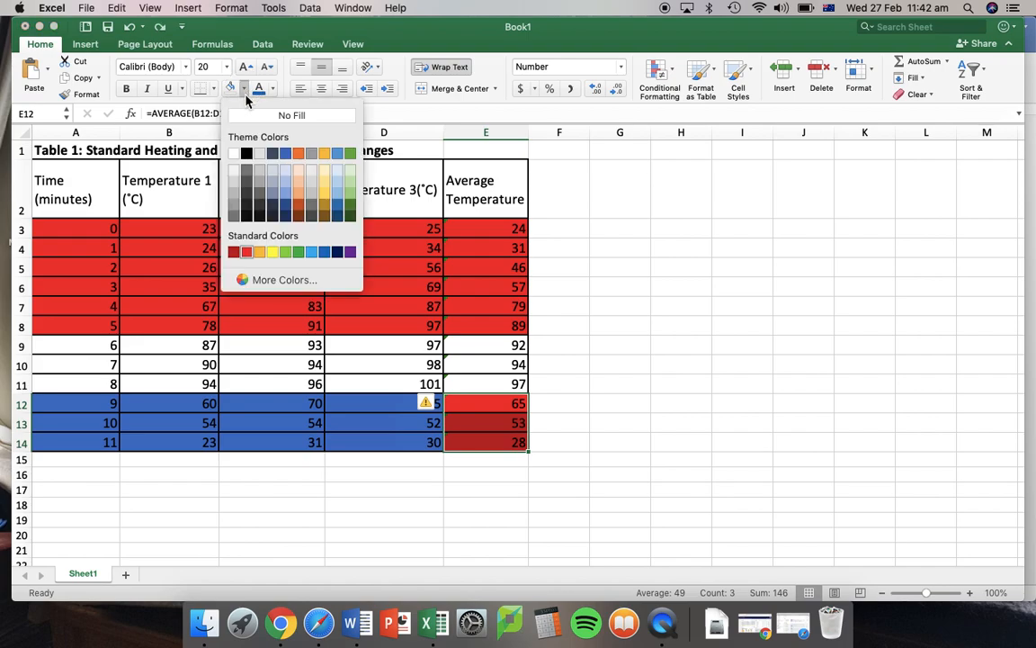
pyautogui.click(324, 252)
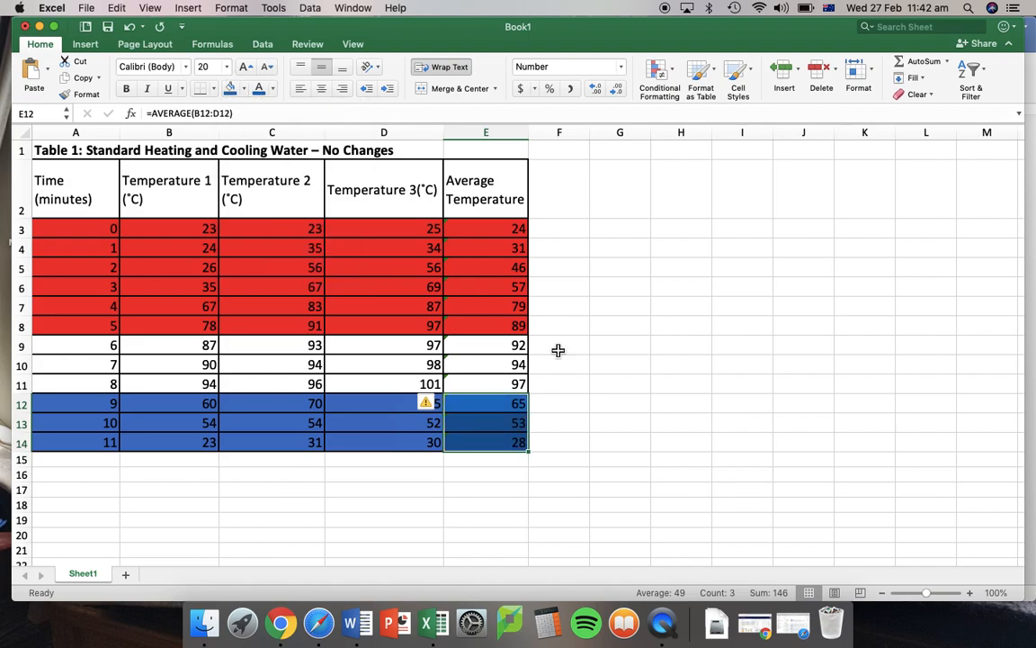
pyautogui.click(733, 465)
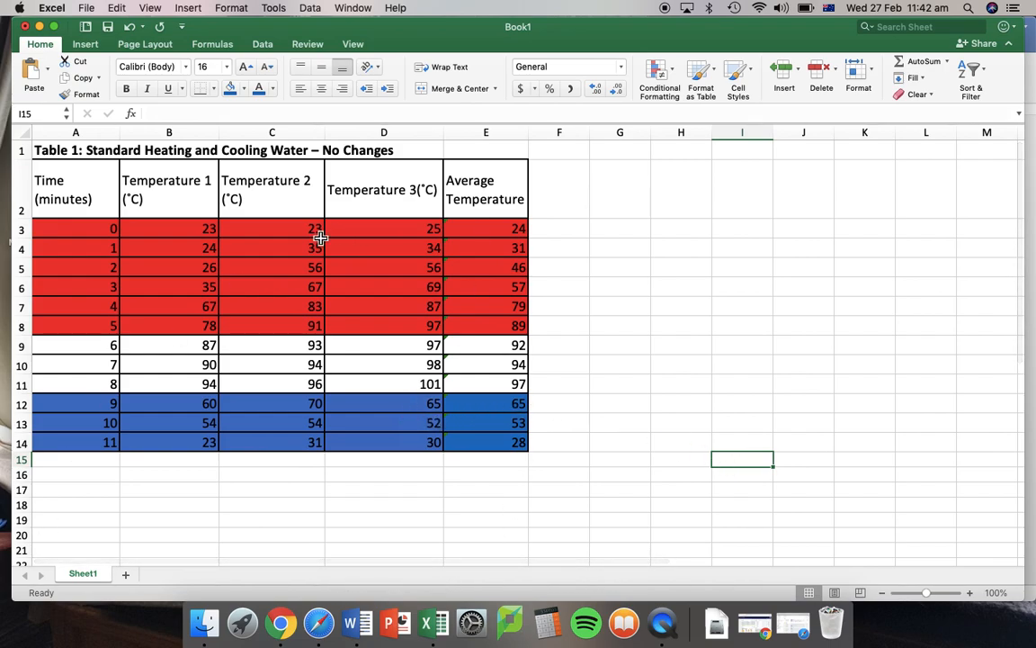
# Step: Switch to the Word report, place the cursor in Table 1's first average cell, and shift the Excel window so its averages show alongside
pyautogui.click(351, 625)
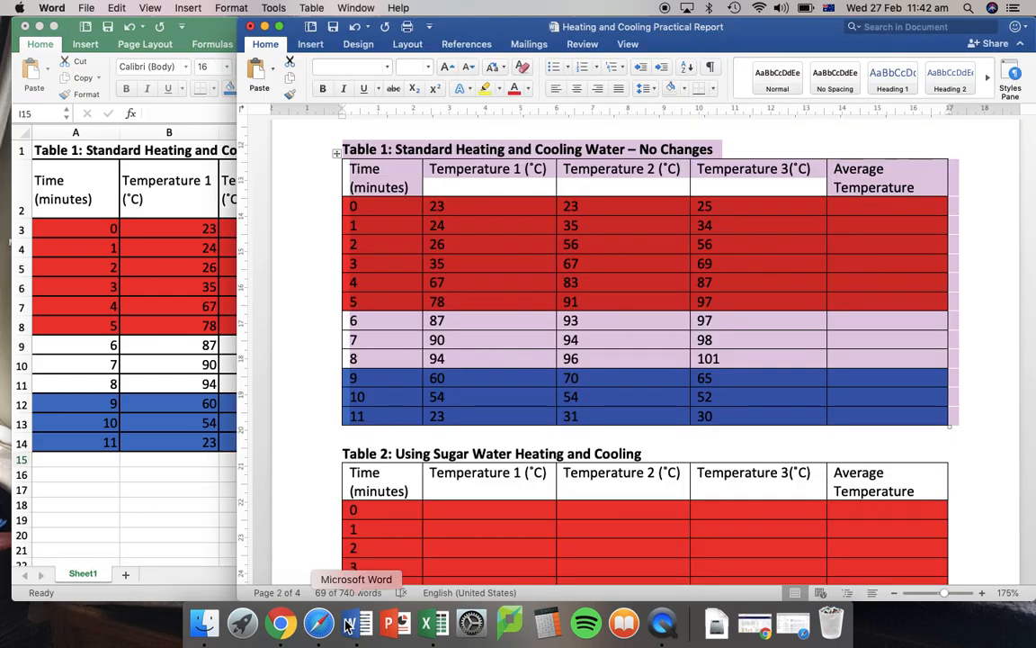
pyautogui.click(845, 208)
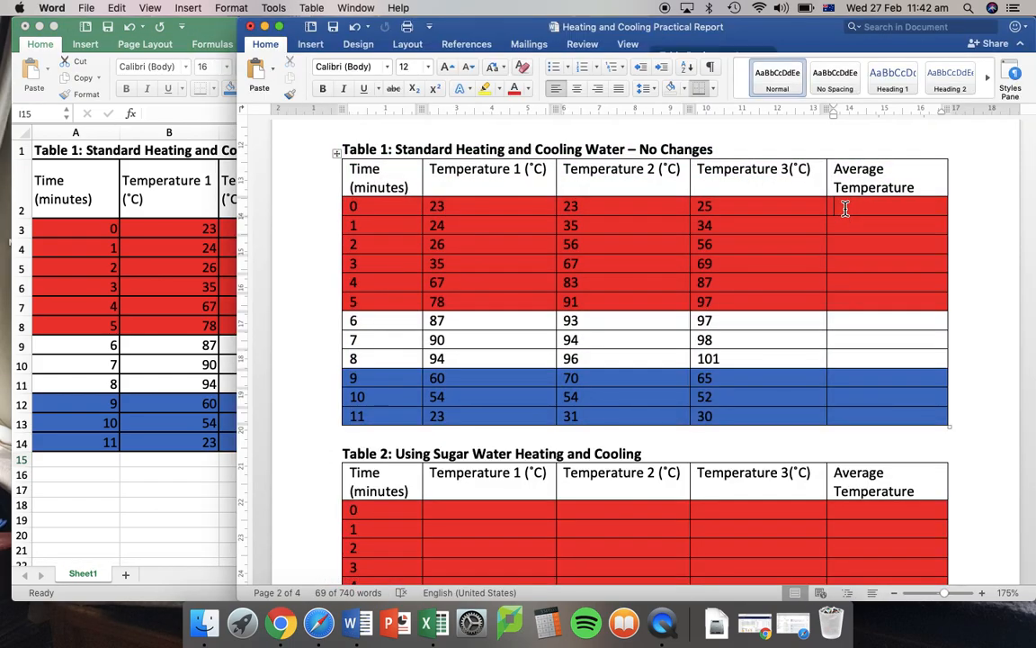
pyautogui.moveTo(191, 32); pyautogui.dragTo(1, 6)
pyautogui.moveTo(243, 36); pyautogui.dragTo(29, 12)
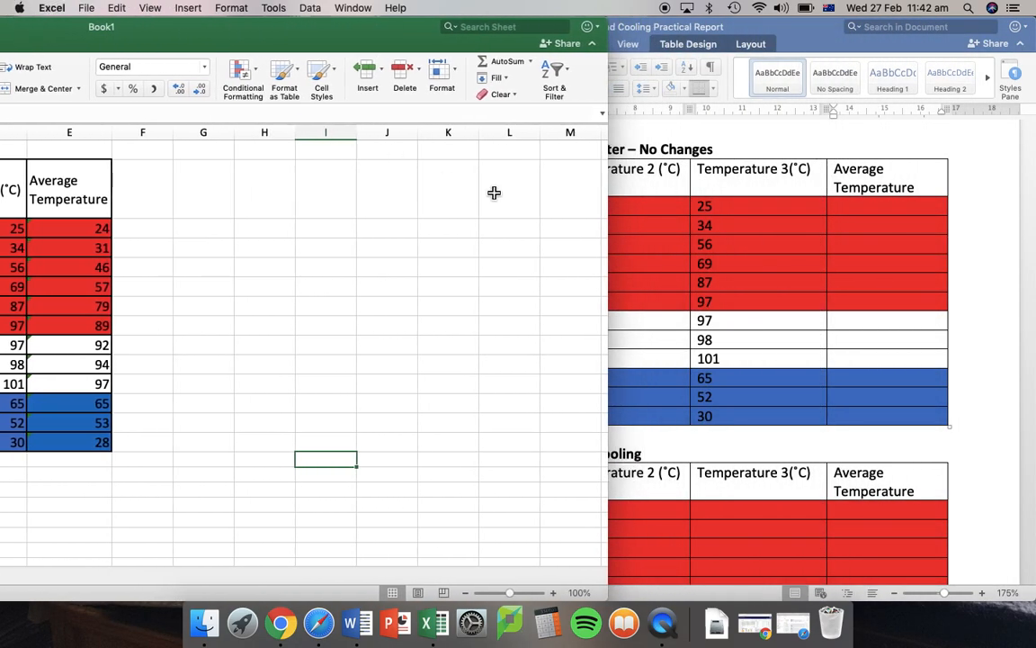
# Step: Enter the averages 24, 31, 46, 57, 79, 89, 92, 94, 97, 65, 53 and 28 in the Average Temperature column of the Word report's Table 1
pyautogui.click(763, 253)
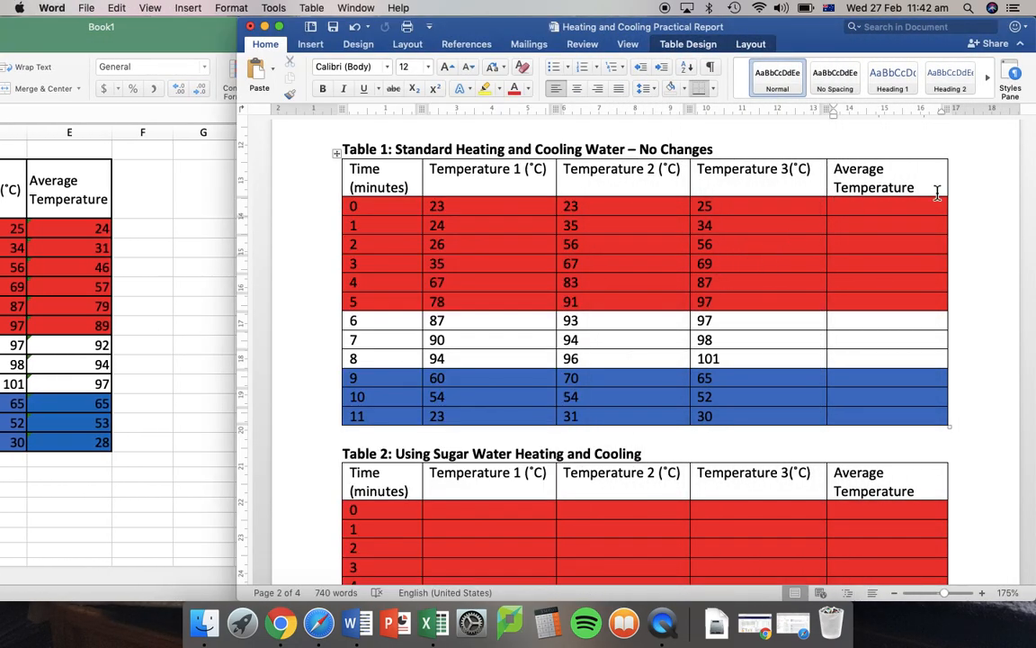
pyautogui.write('24')
pyautogui.press('Down')
pyautogui.write('31')
pyautogui.press('Down')
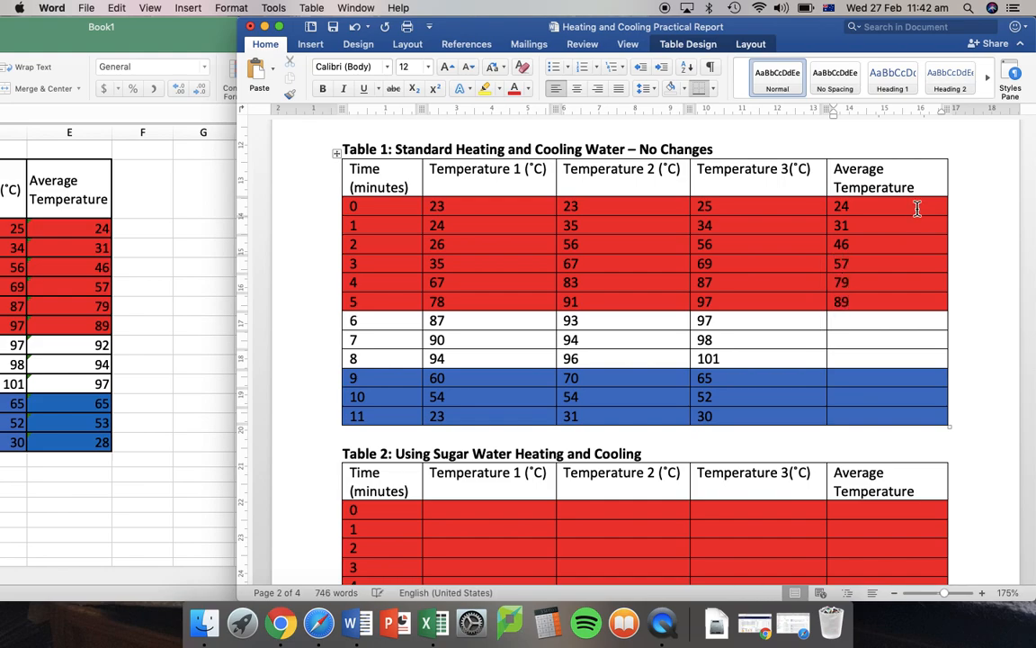
pyautogui.write('2')
pyautogui.write('97')
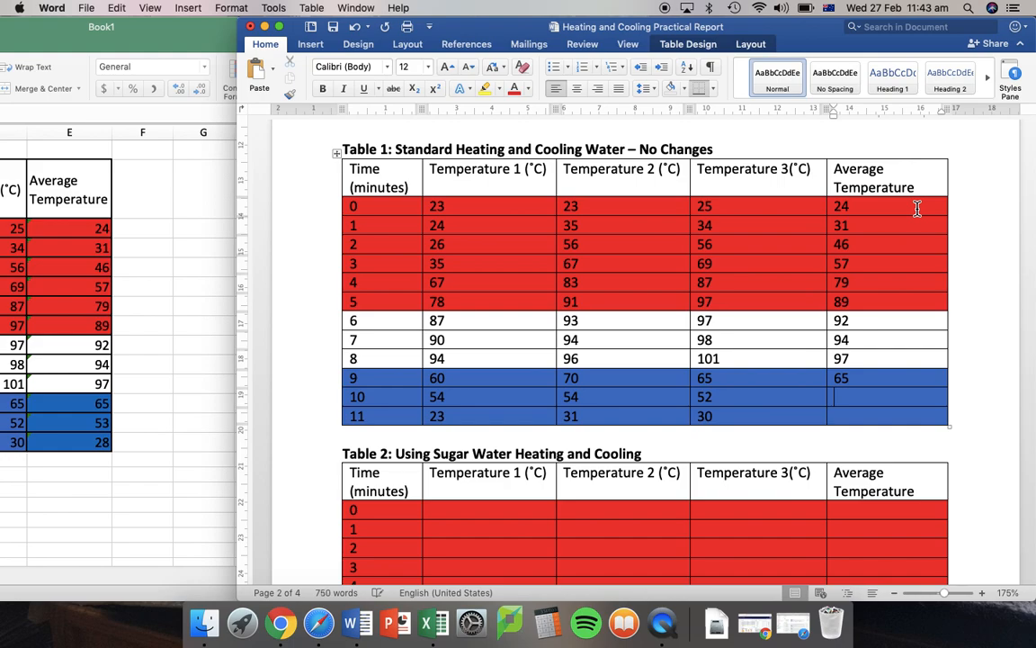
pyautogui.write('28')
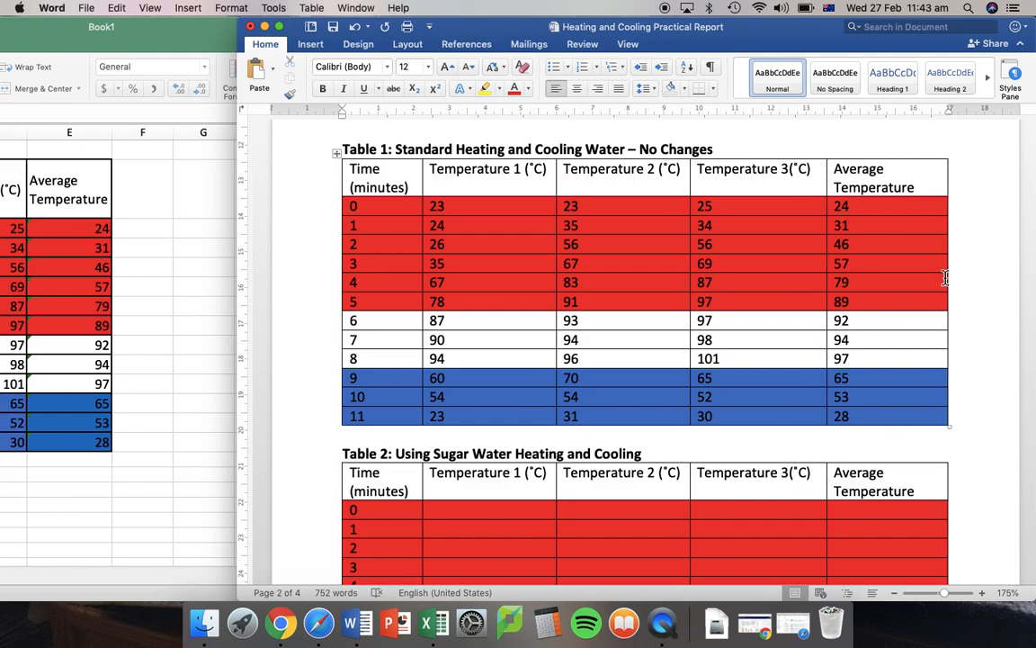
# Step: Switch to Excel and insert a smooth-line scatter chart with markers from the Time (minutes) and Average Temperature columns, A2:A14 and E2:E14
pyautogui.click(149, 201)
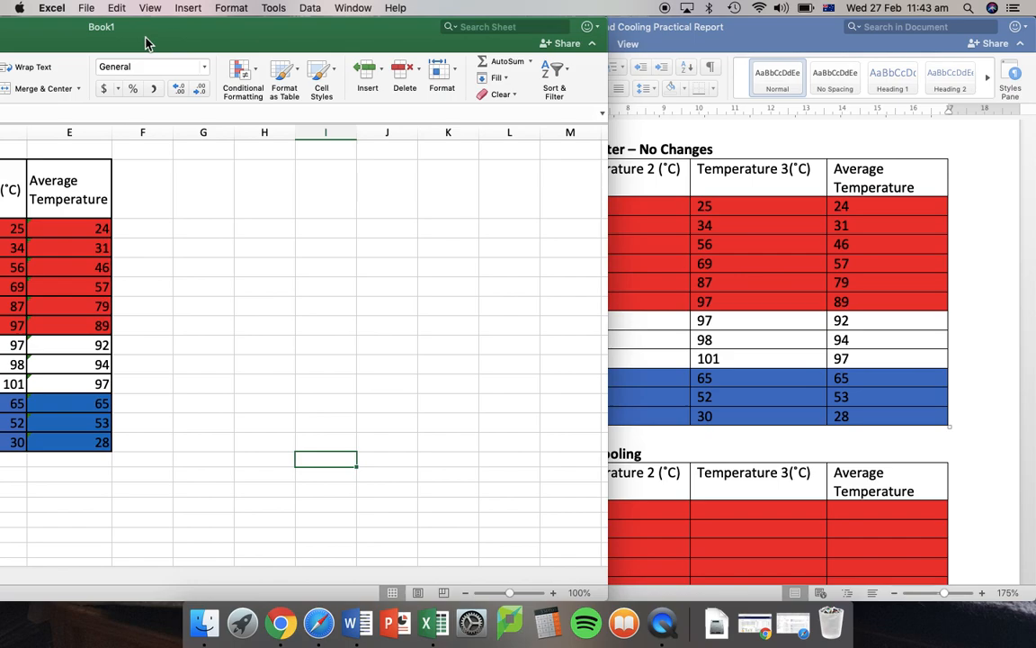
pyautogui.moveTo(148, 37); pyautogui.dragTo(530, 28)
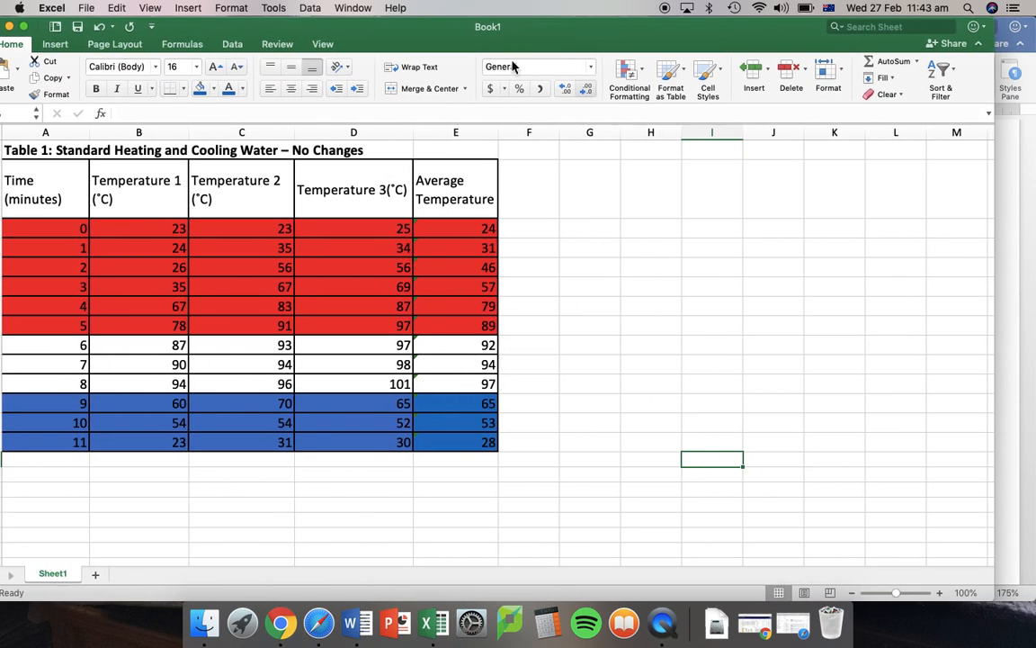
pyautogui.moveTo(45, 199); pyautogui.dragTo(41, 447)
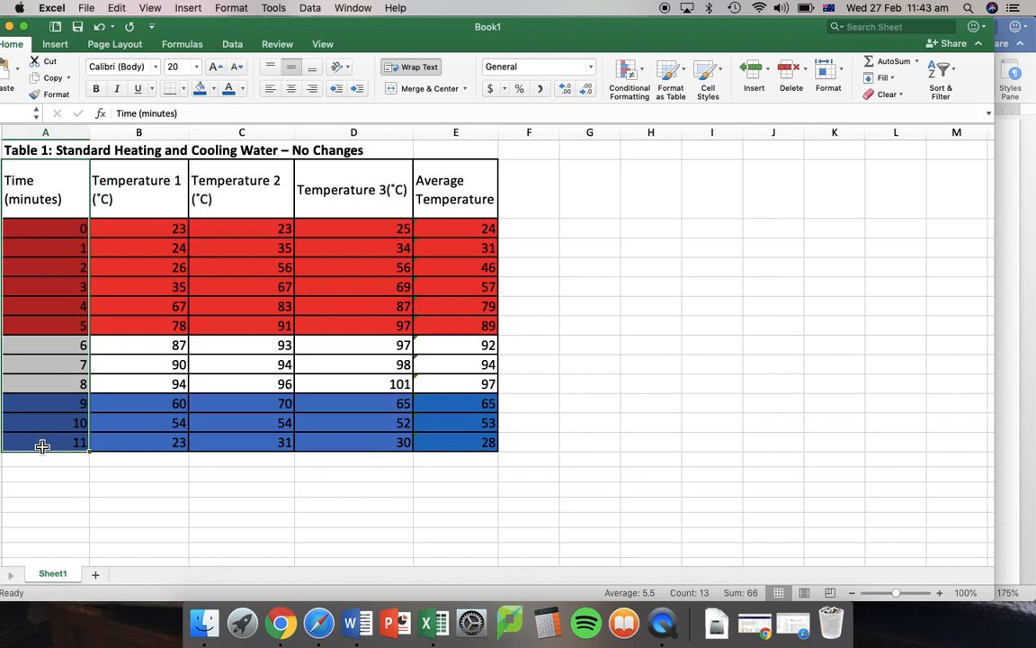
pyautogui.moveTo(439, 191); pyautogui.dragTo(436, 439)
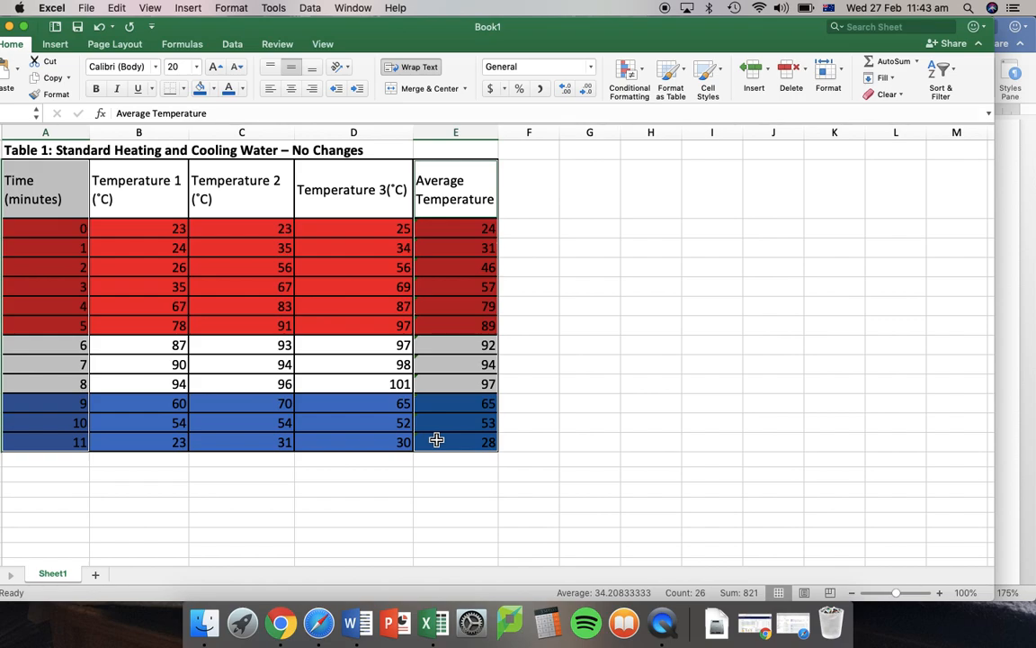
pyautogui.click(61, 46)
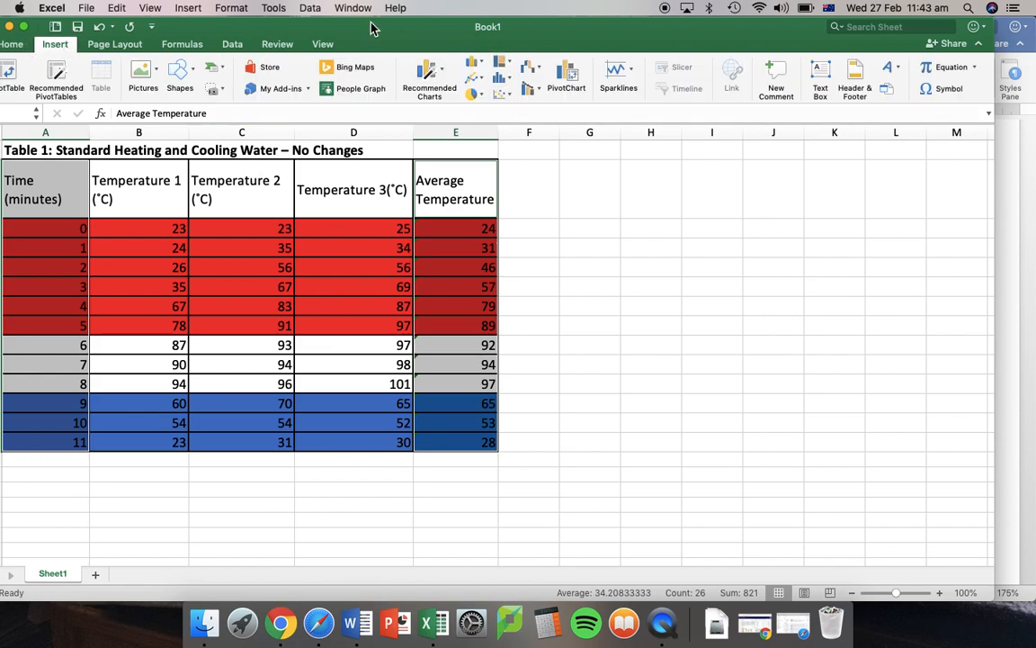
pyautogui.click(508, 95)
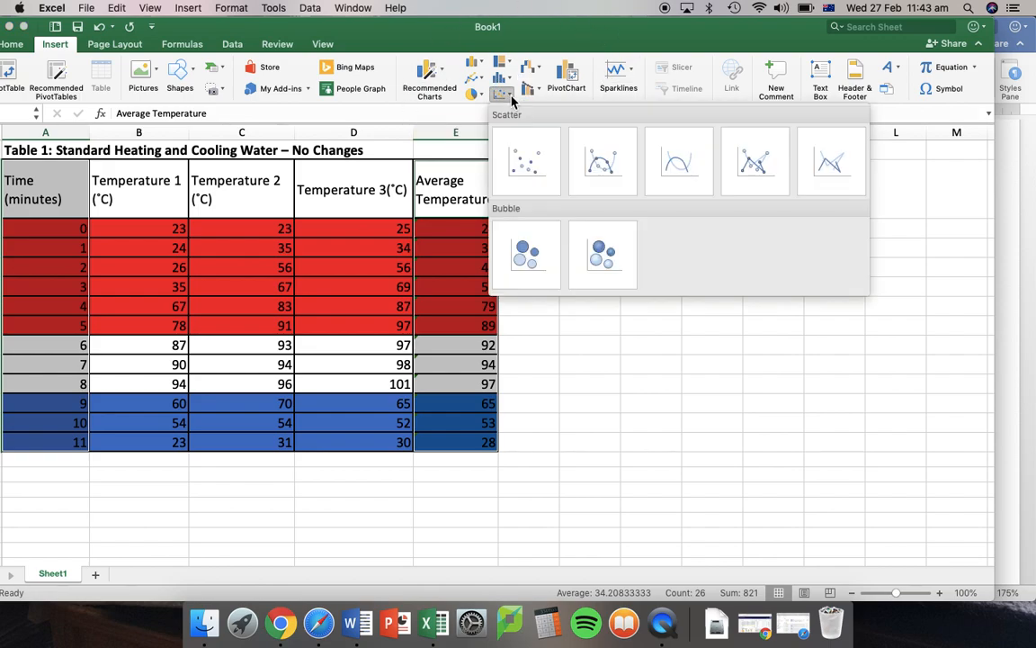
pyautogui.click(611, 180)
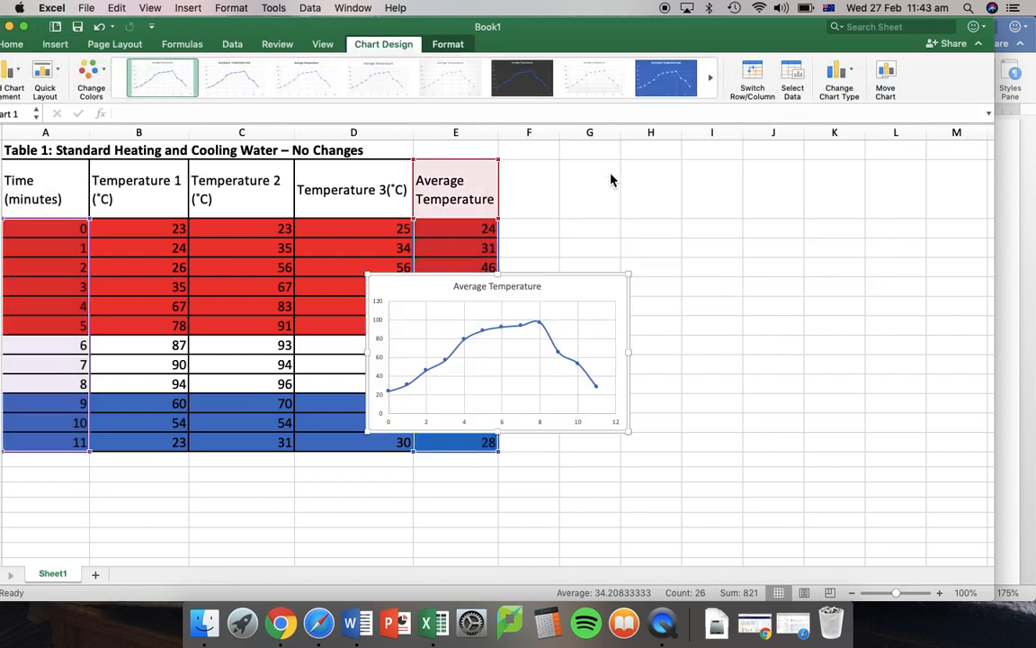
# Step: Enlarge the chart, place it beside Table 1, and title it "Heating and Cooling Water Results"
pyautogui.moveTo(635, 278); pyautogui.dragTo(745, 187)
pyautogui.moveTo(682, 199); pyautogui.dragTo(811, 190)
pyautogui.click(728, 192)
pyautogui.tripleClick(725, 191)
pyautogui.write('Hwa')
pyautogui.press('BackSpace')
pyautogui.press('BackSpace')
pyautogui.write('eat')
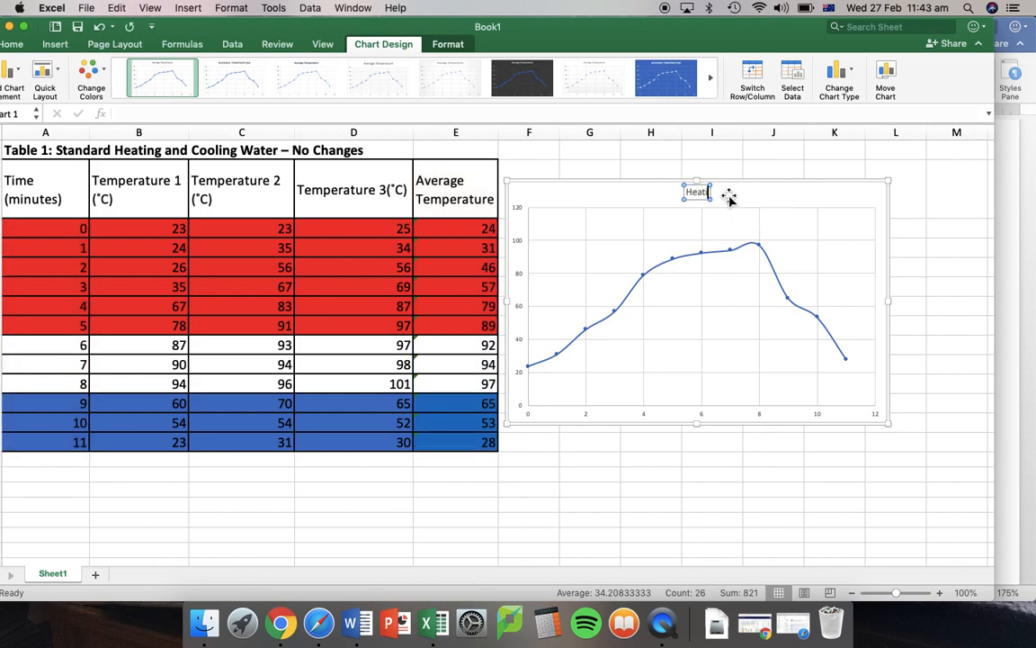
pyautogui.write('ing and Cooling Water Results')
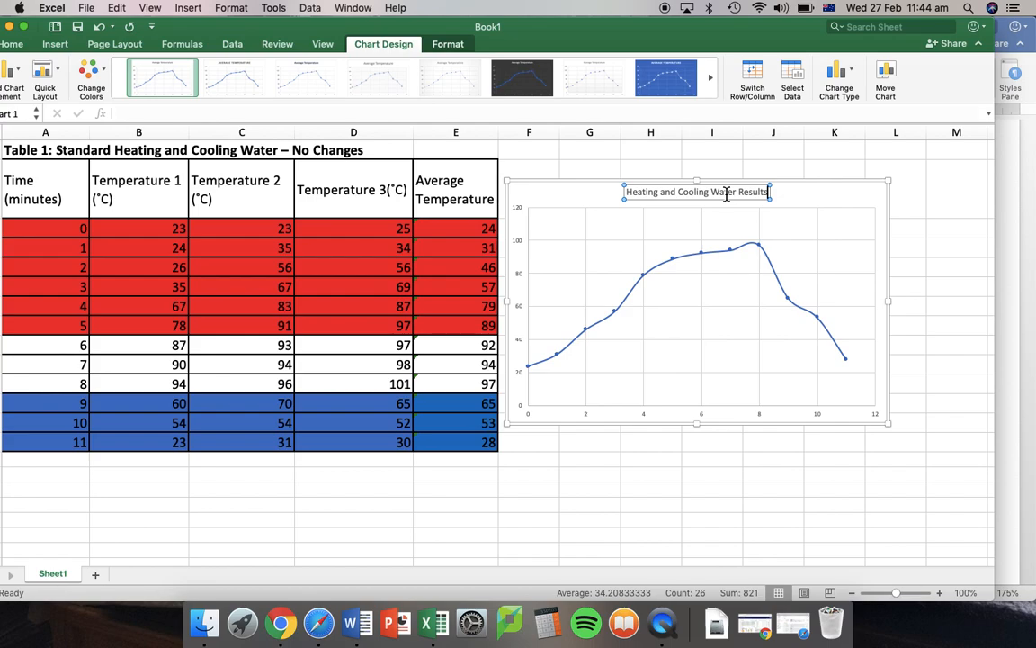
# Step: Shift the Excel window fully into view and add the horizontal axis title "Time (minutes)" to the chart
pyautogui.moveTo(408, 27); pyautogui.dragTo(449, 27)
pyautogui.click(901, 194)
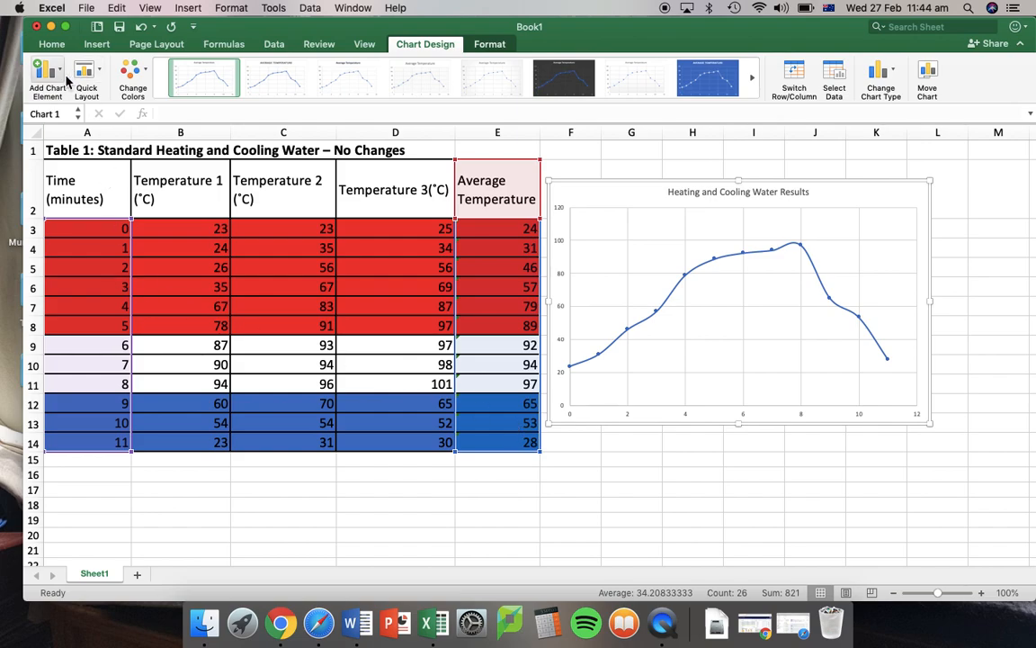
pyautogui.click(610, 169)
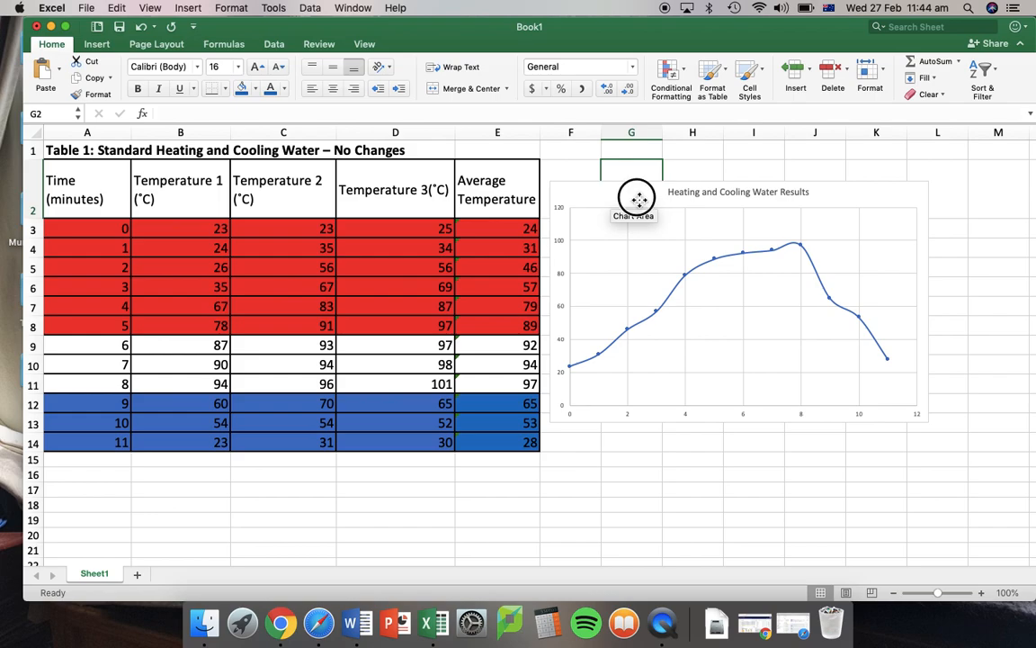
pyautogui.click(637, 202)
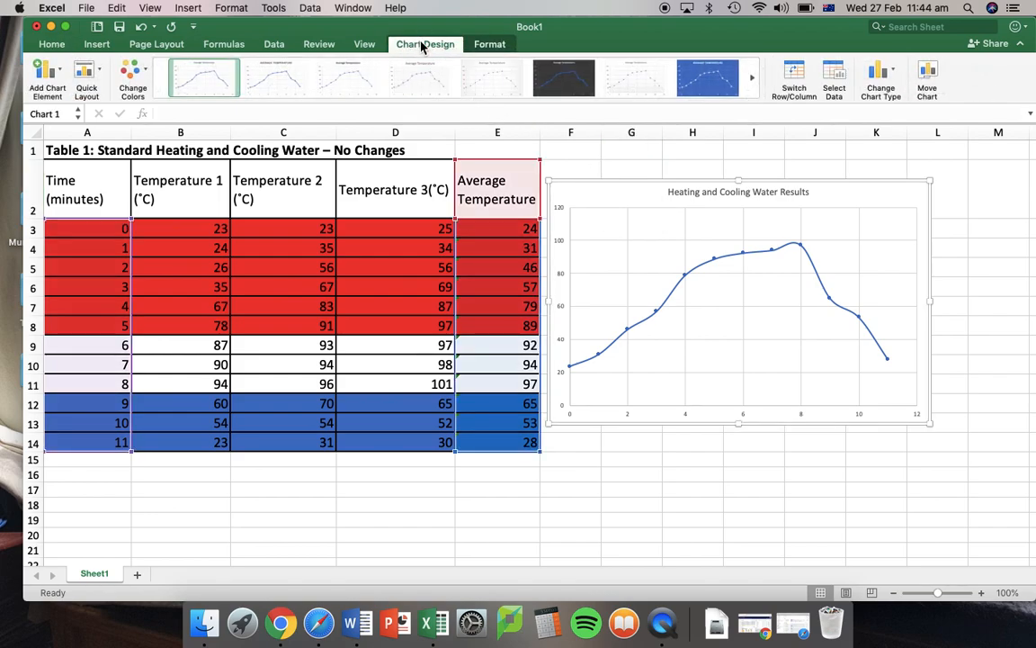
pyautogui.click(55, 78)
pyautogui.moveTo(77, 115)
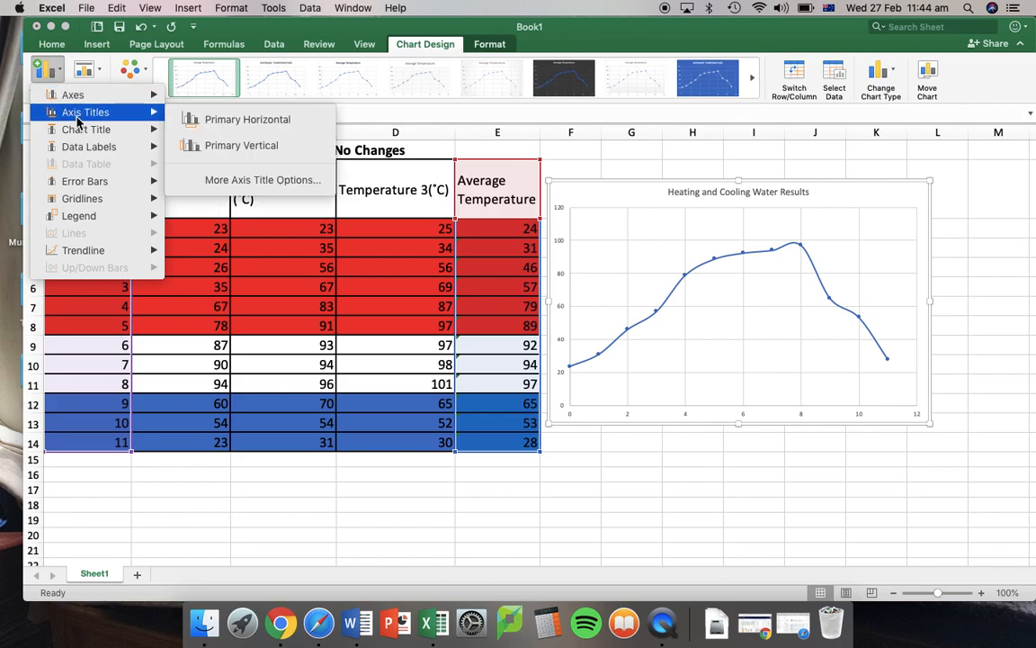
pyautogui.click(234, 126)
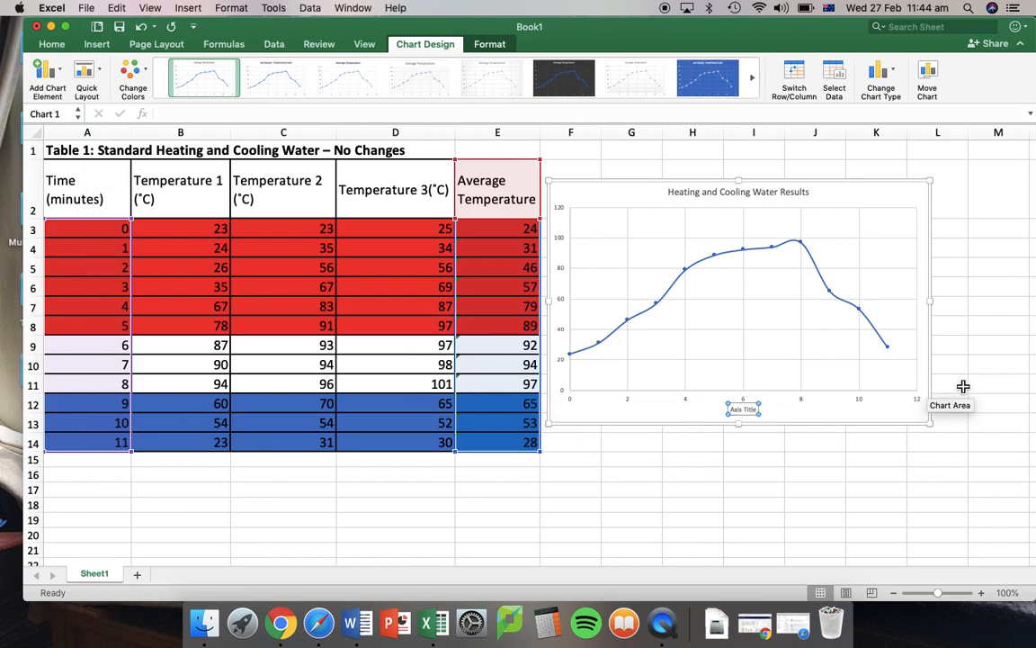
pyautogui.click(745, 410)
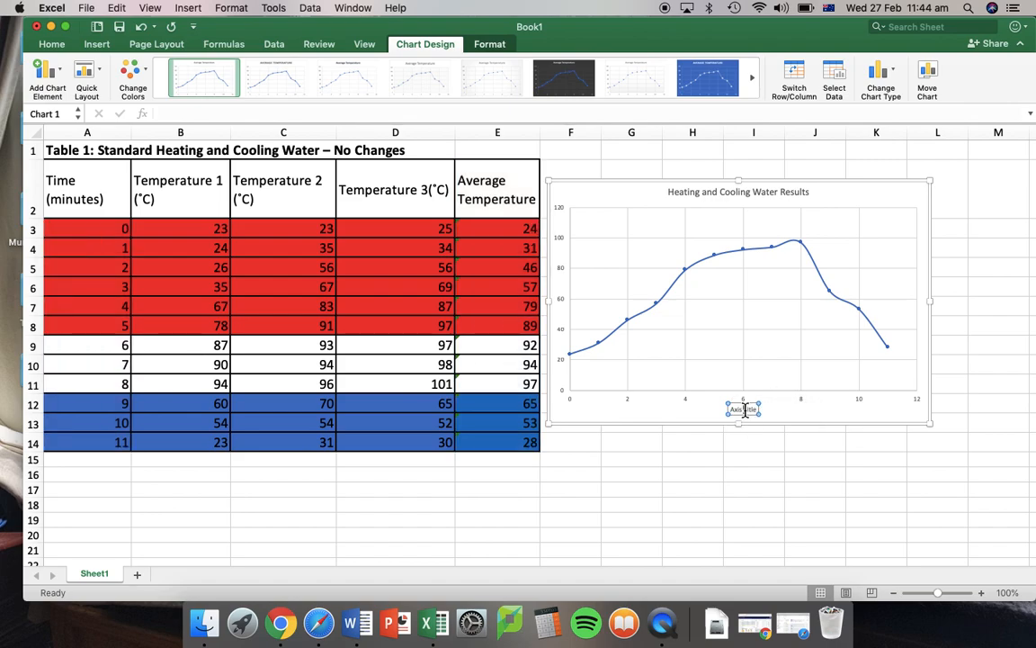
pyautogui.press('BackSpace')
pyautogui.write('Time (mintue')
pyautogui.press('BackSpace')
pyautogui.press('BackSpace')
pyautogui.write('utes)')
pyautogui.click(835, 447)
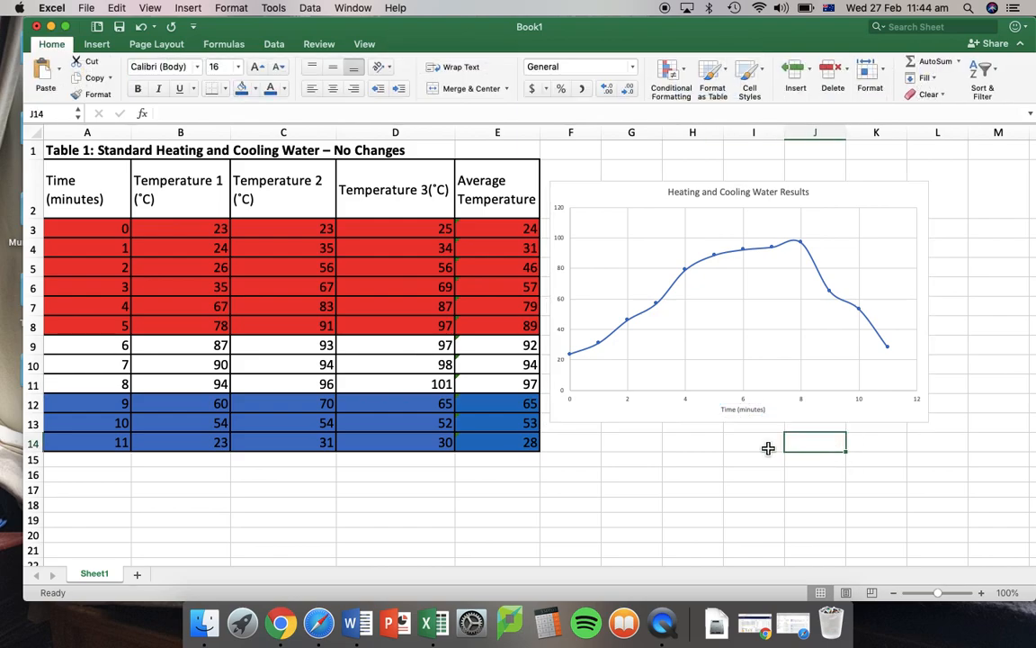
# Step: Add the vertical axis title "Average Temperature (˚C)" to the chart
pyautogui.click(693, 412)
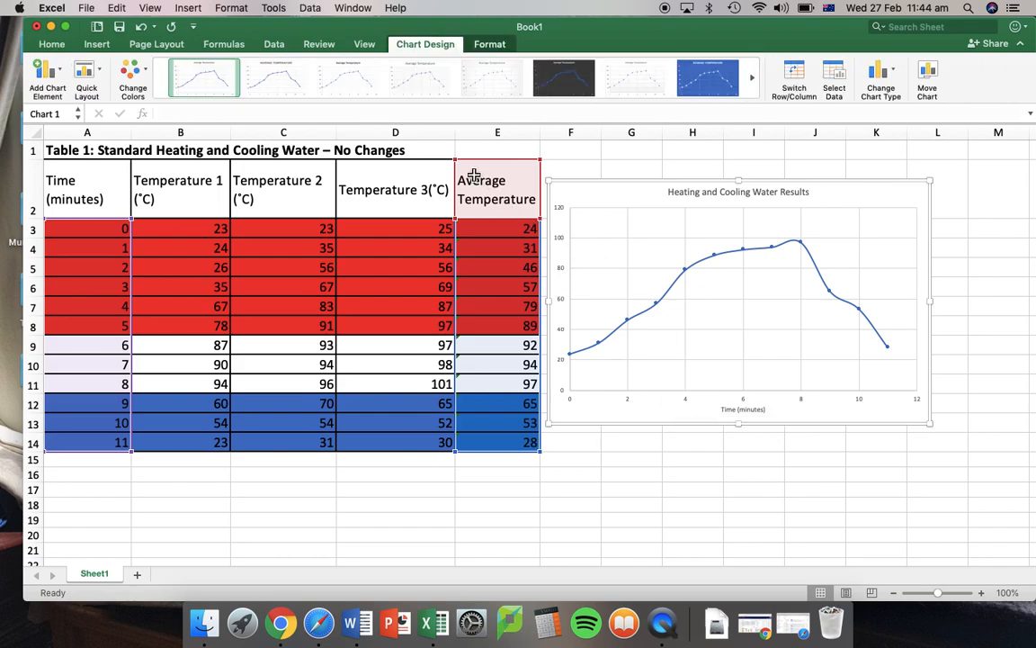
pyautogui.click(61, 81)
pyautogui.moveTo(64, 114)
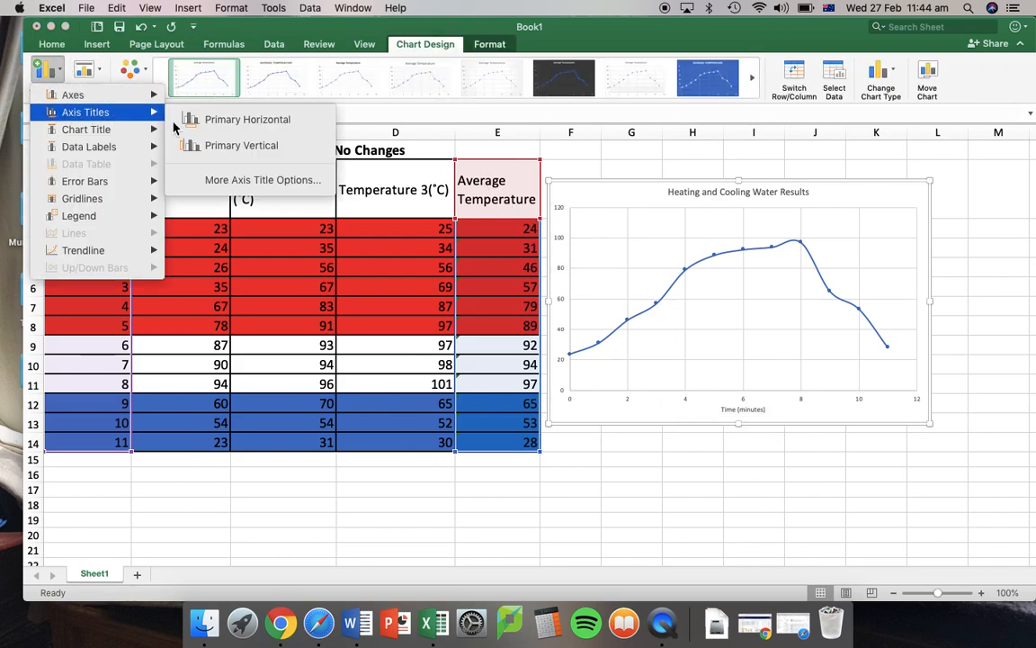
pyautogui.click(224, 147)
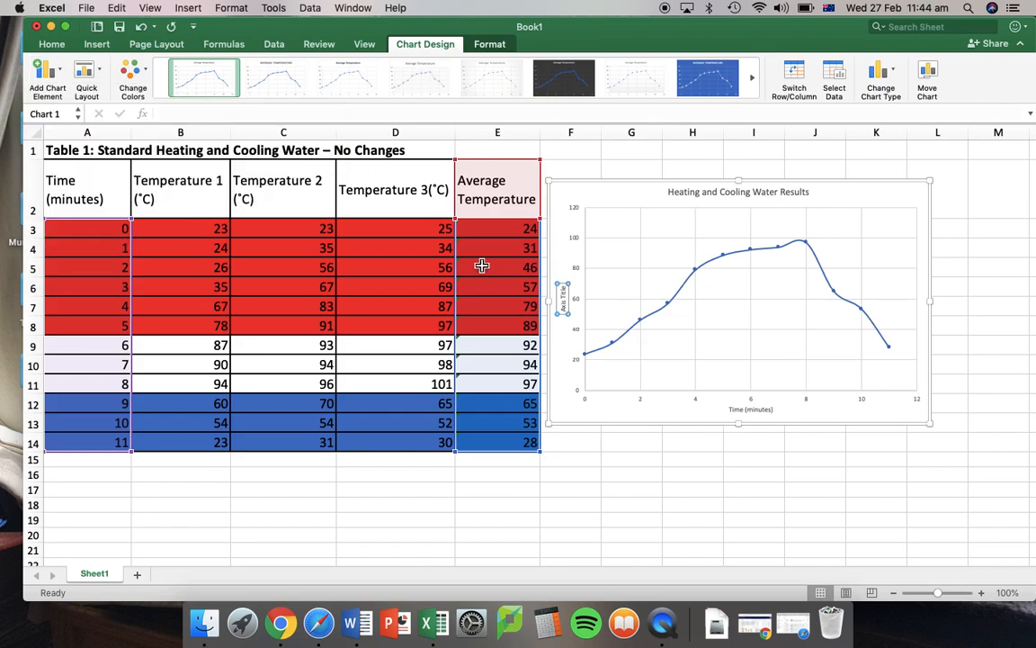
pyautogui.click(564, 298)
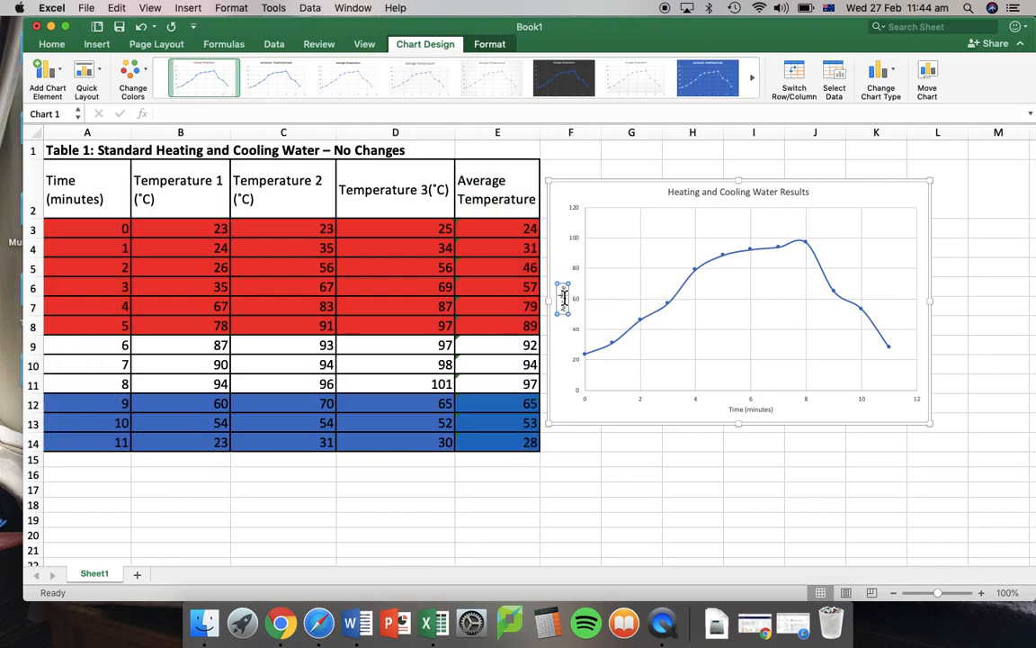
pyautogui.press('BackSpace')
pyautogui.write('Average Temperature (˚C)')
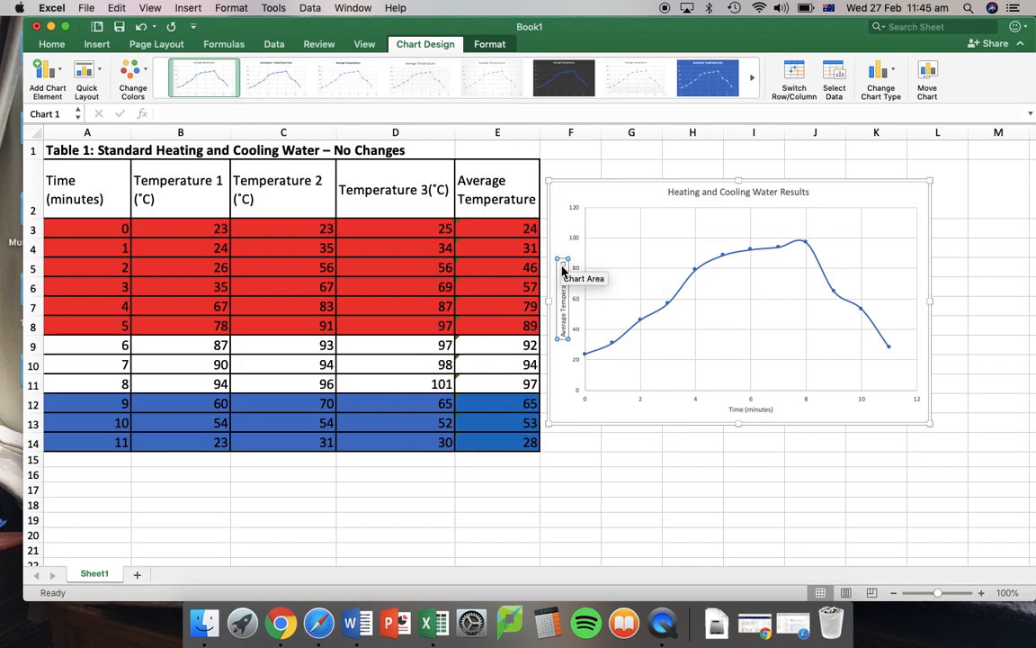
pyautogui.click(693, 464)
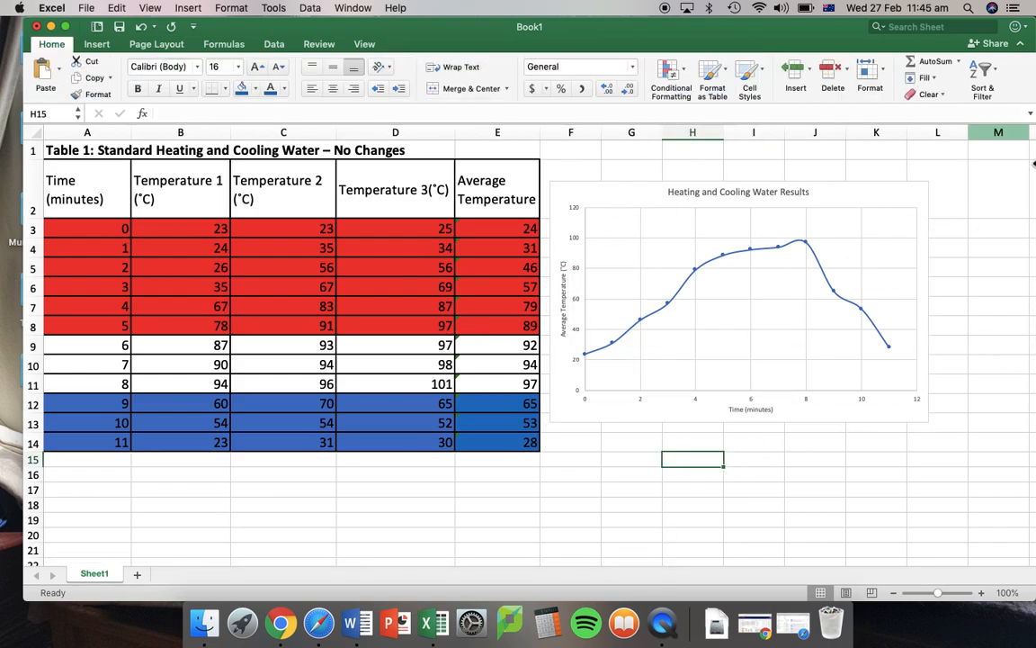
# Step: Copy the whole Heating and Cooling Water Results chart and switch to the Word practical report
pyautogui.click(894, 202)
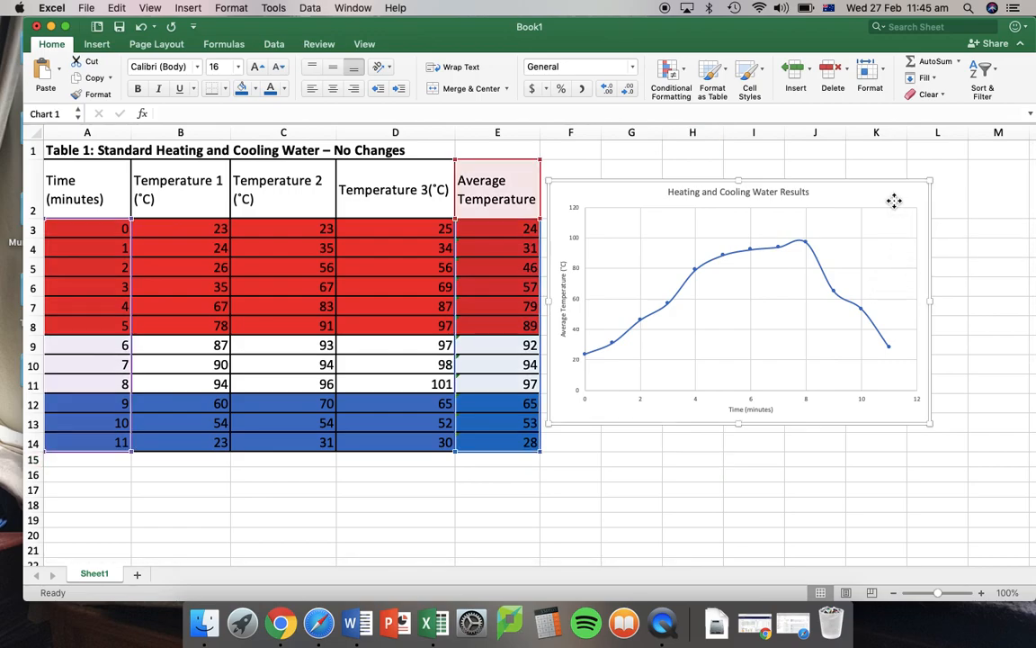
pyautogui.rightClick(894, 201)
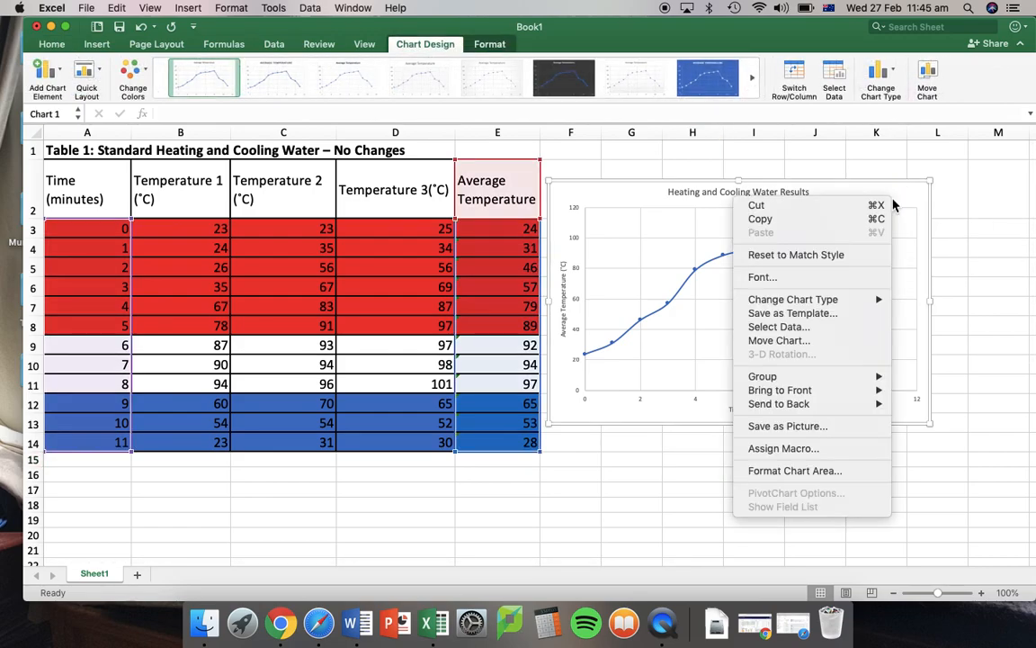
pyautogui.click(826, 222)
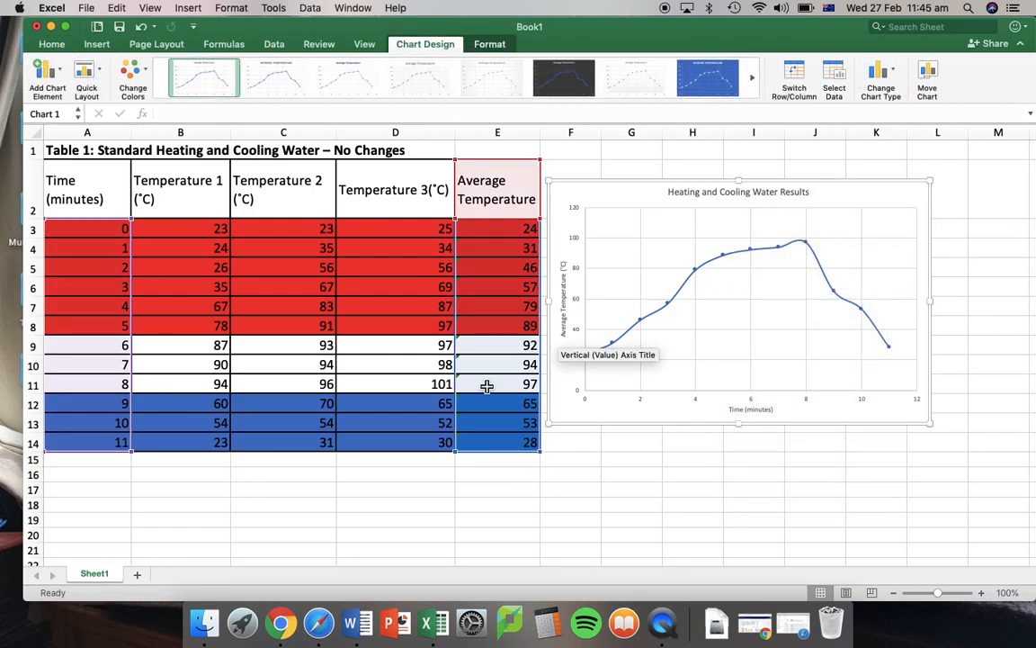
pyautogui.click(353, 628)
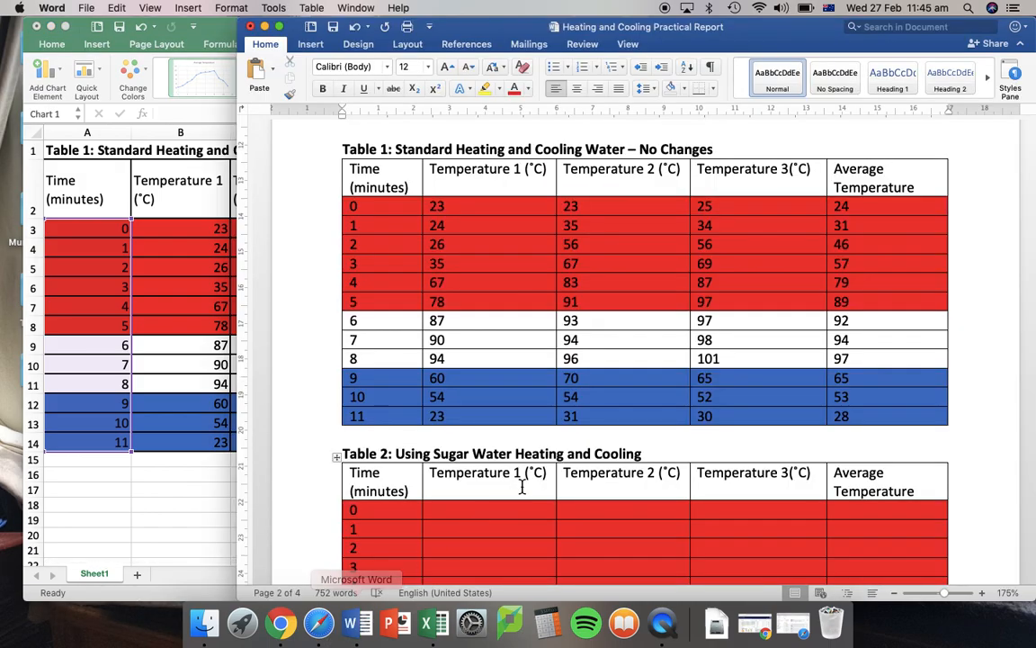
# Step: Below Table 2, add the bold caption "Figure 1: Graph of Average Results for Heating and Cooling Water" and paste the copied chart under it
pyautogui.scroll(-10, 521, 490)
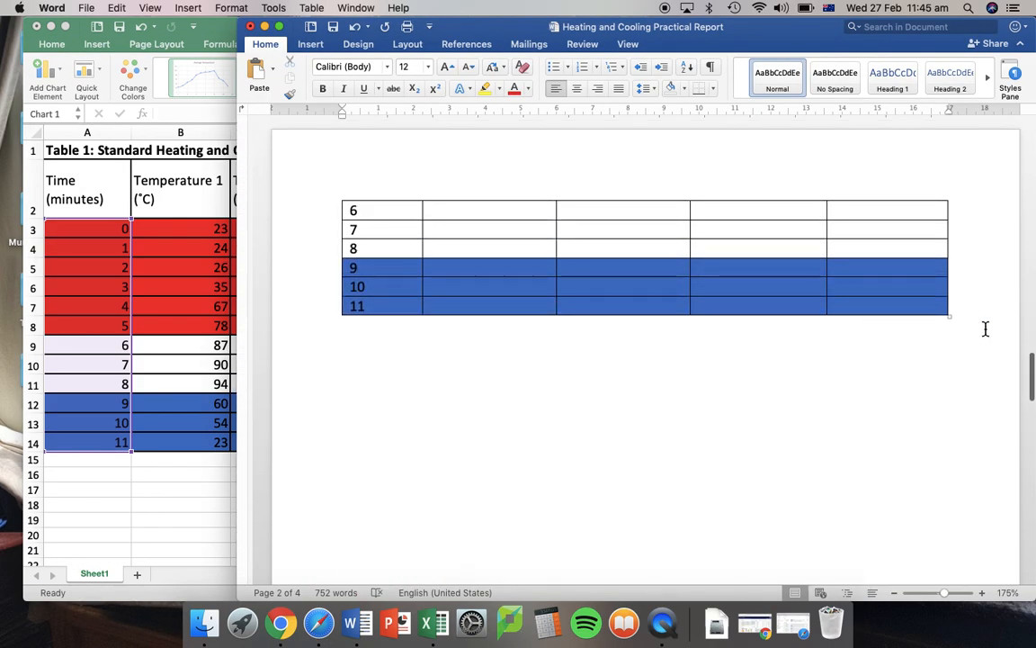
pyautogui.click(985, 329)
pyautogui.write('F')
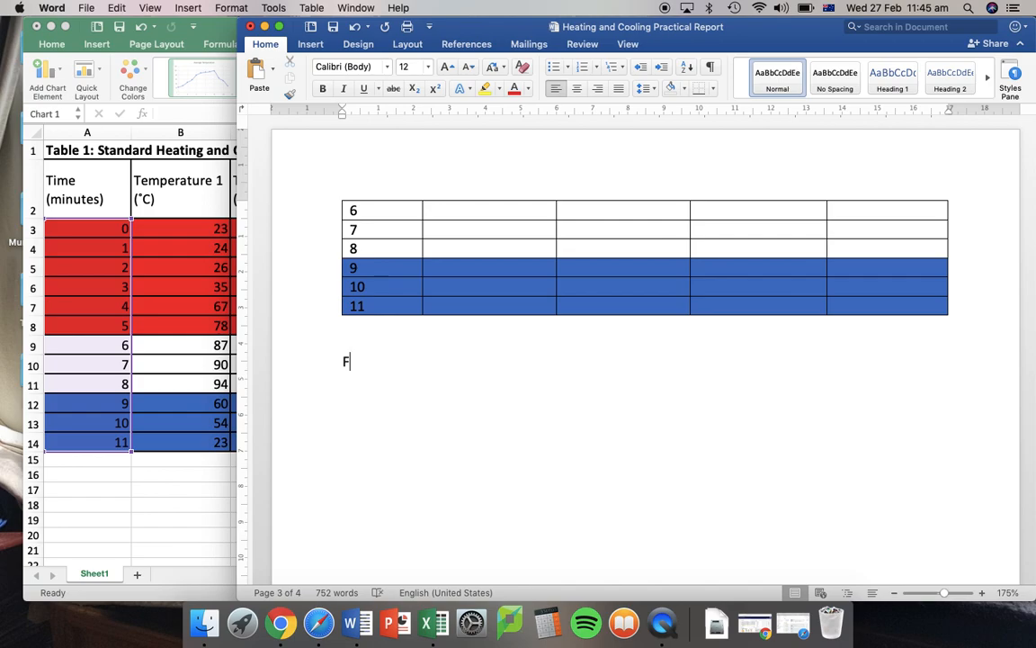
pyautogui.press('super+b')
pyautogui.write('Fig')
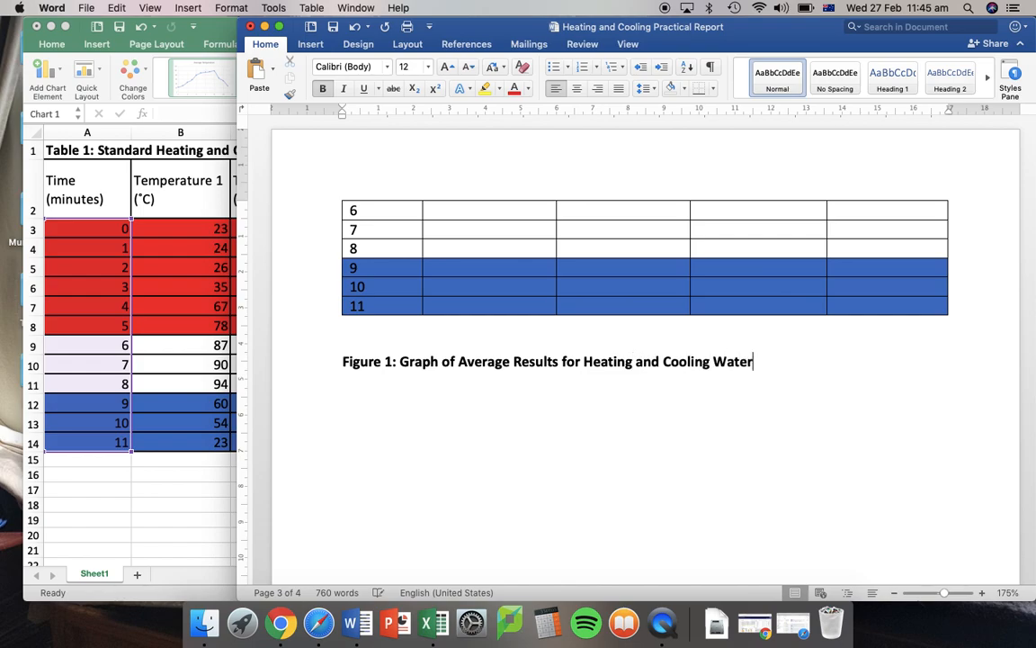
pyautogui.rightClick(559, 397)
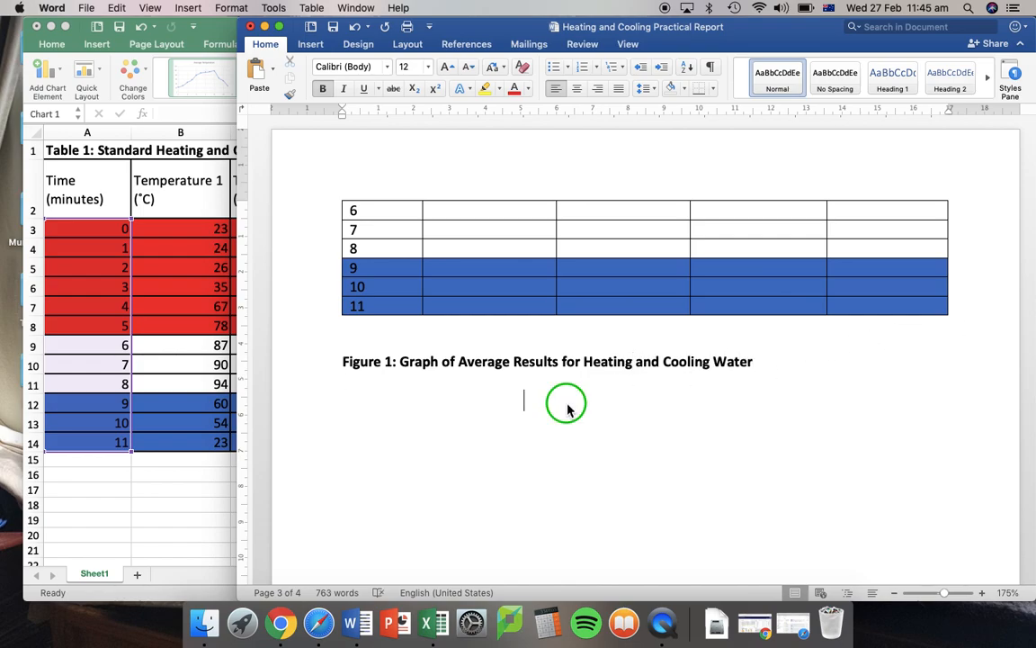
pyautogui.click(595, 405)
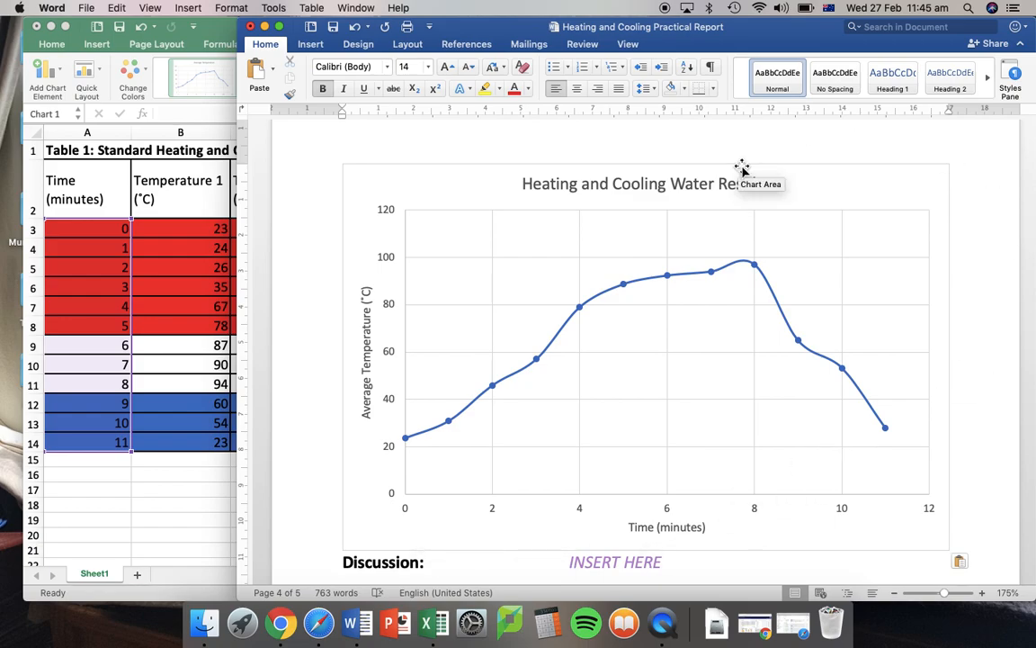
# Step: Check where the pasted chart sits relative to its Figure 1 caption and shrink it slightly from a corner
pyautogui.scroll(10, 740, 165)
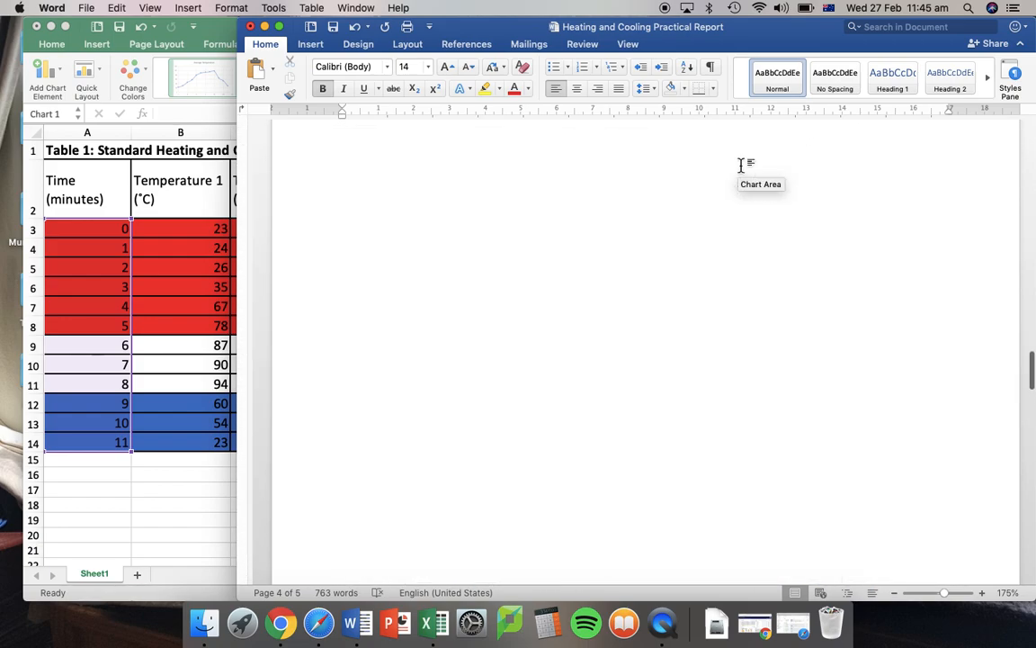
pyautogui.scroll(3, 740, 165)
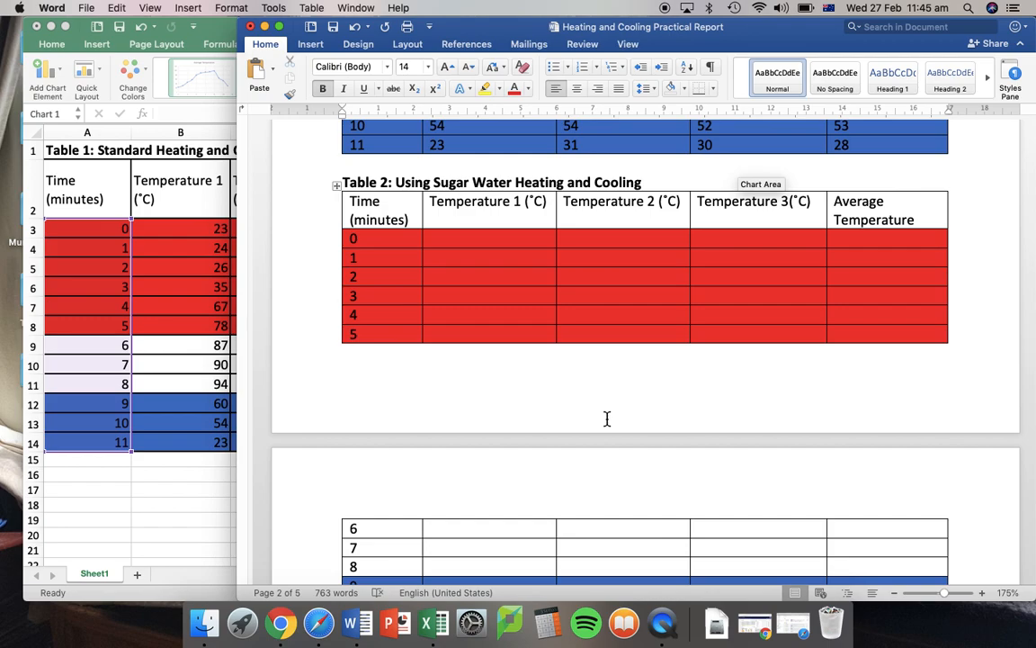
pyautogui.scroll(-8, 608, 418)
pyautogui.scroll(-5, 608, 418)
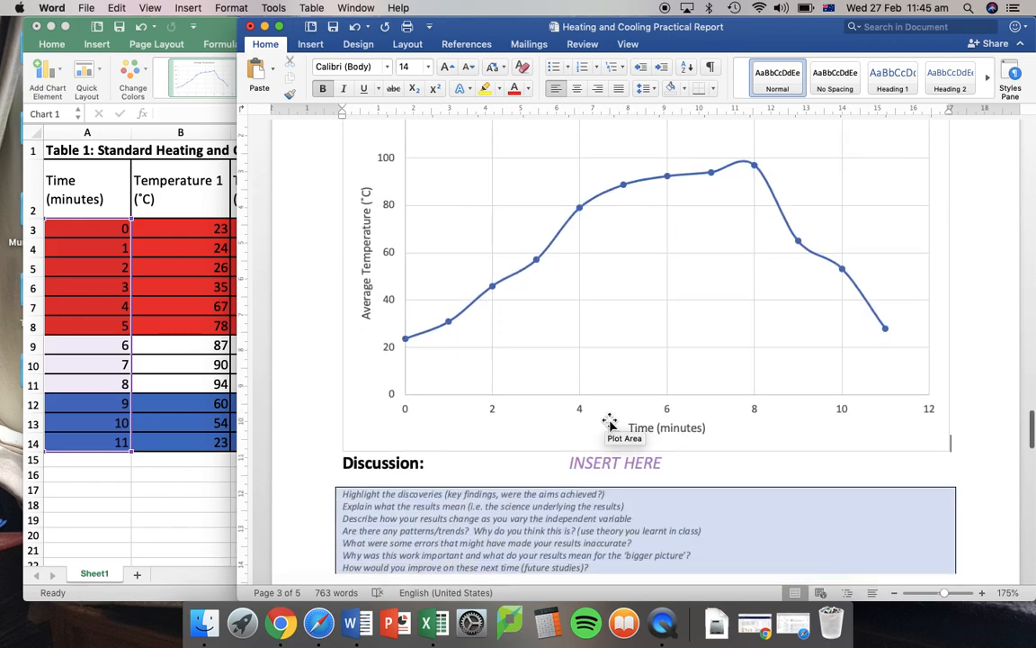
pyautogui.scroll(5, 569, 291)
pyautogui.moveTo(346, 342); pyautogui.dragTo(383, 373)
pyautogui.scroll(10, 383, 377)
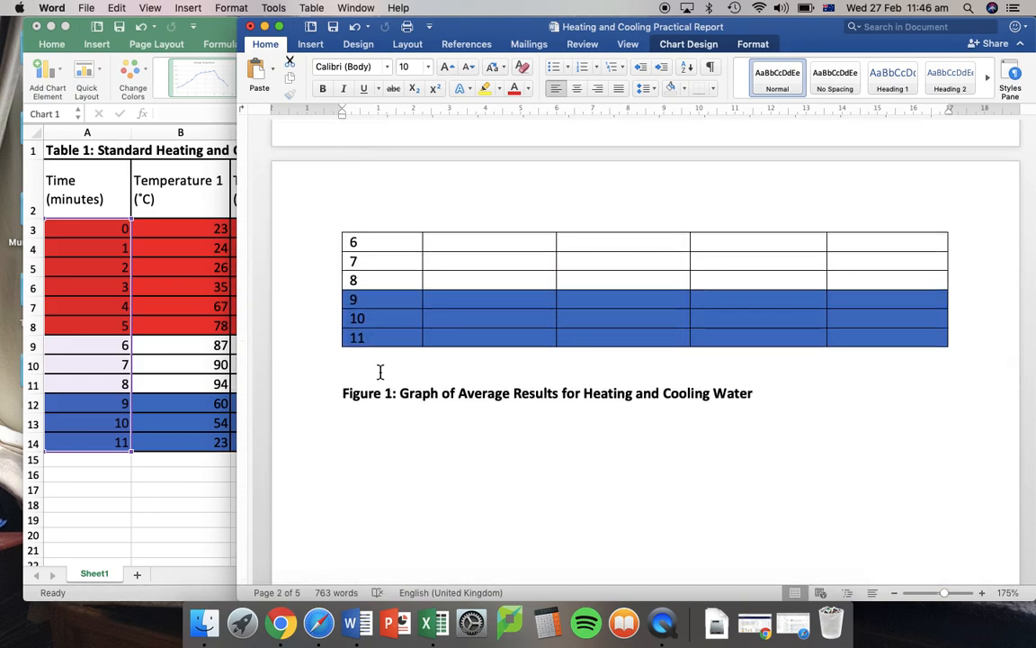
# Step: Switch from the Word report back to the Excel workbook and change the chart's colour scheme to orange
pyautogui.scroll(-5, 380, 371)
pyautogui.scroll(-10, 457, 342)
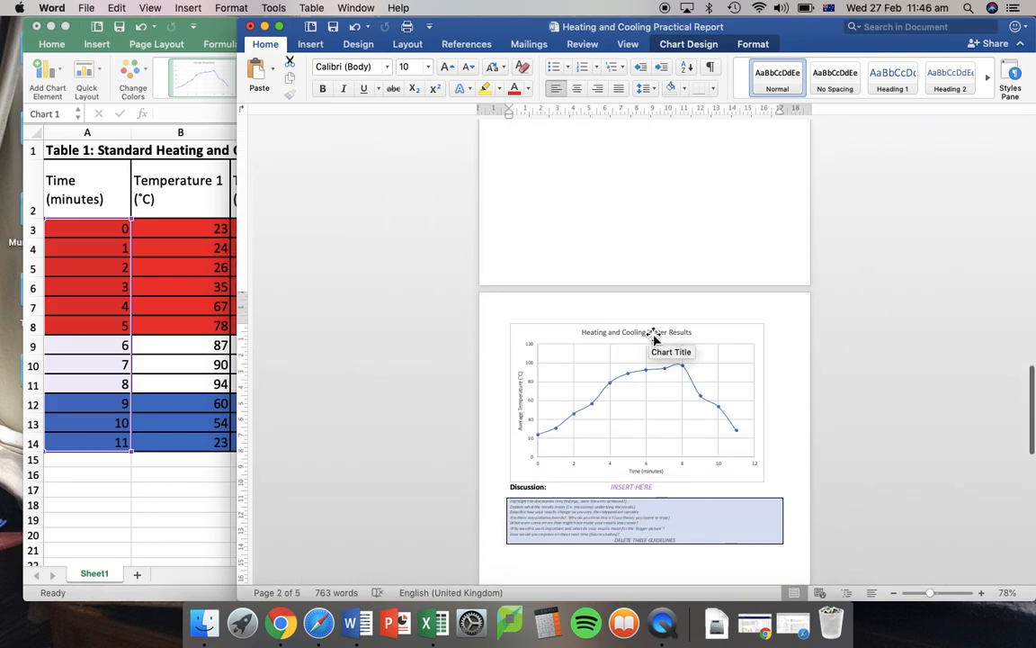
pyautogui.click(128, 553)
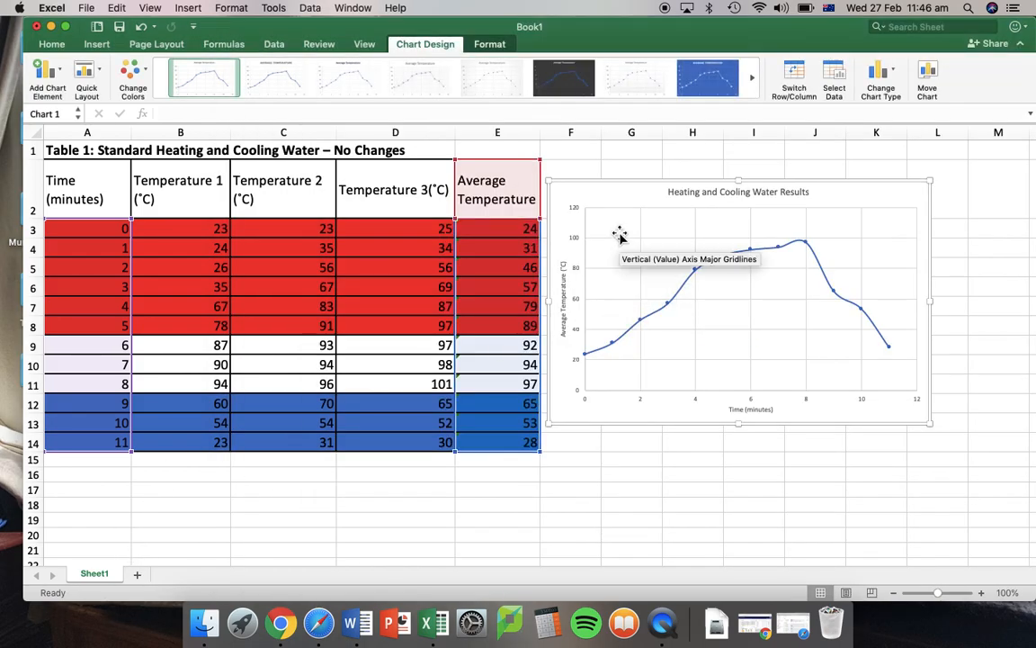
pyautogui.click(133, 74)
pyautogui.click(183, 174)
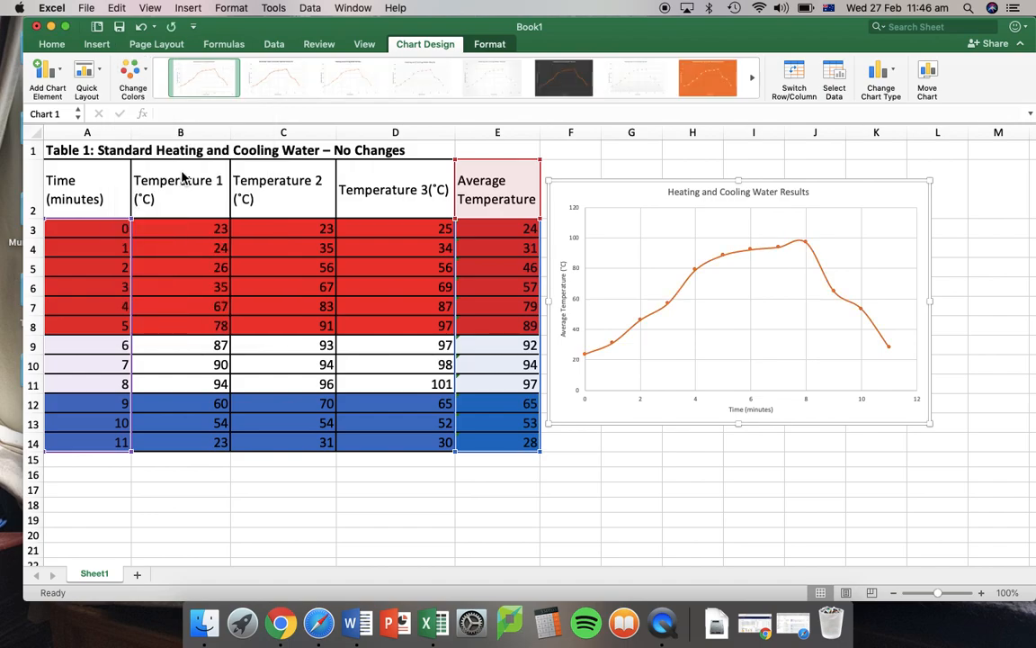
# Step: Add data labels to the chart, placed to the left of each point
pyautogui.click(50, 70)
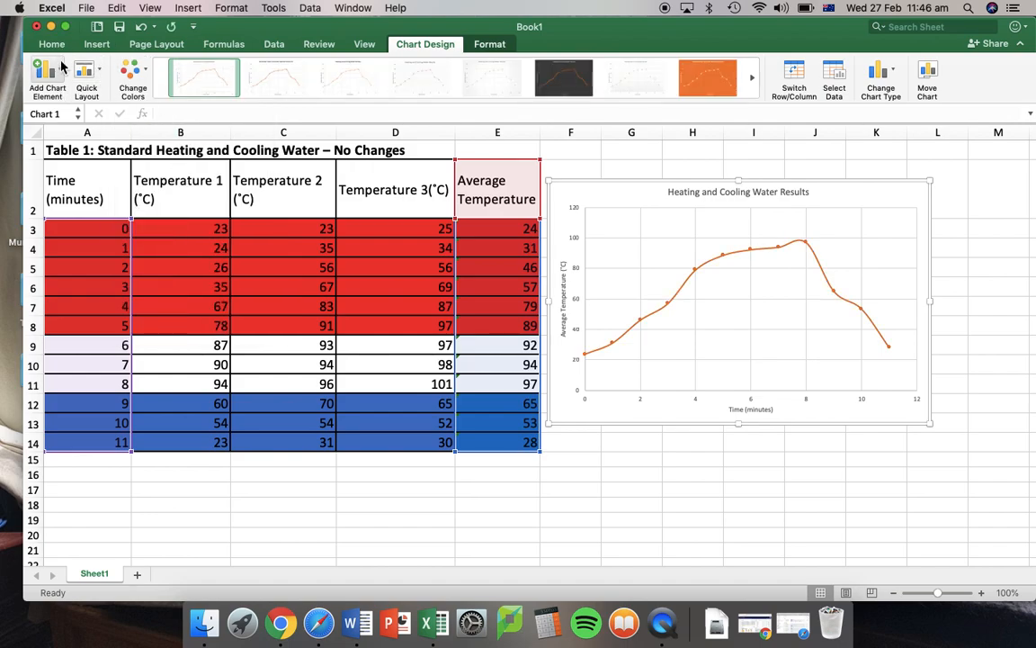
pyautogui.moveTo(95, 151)
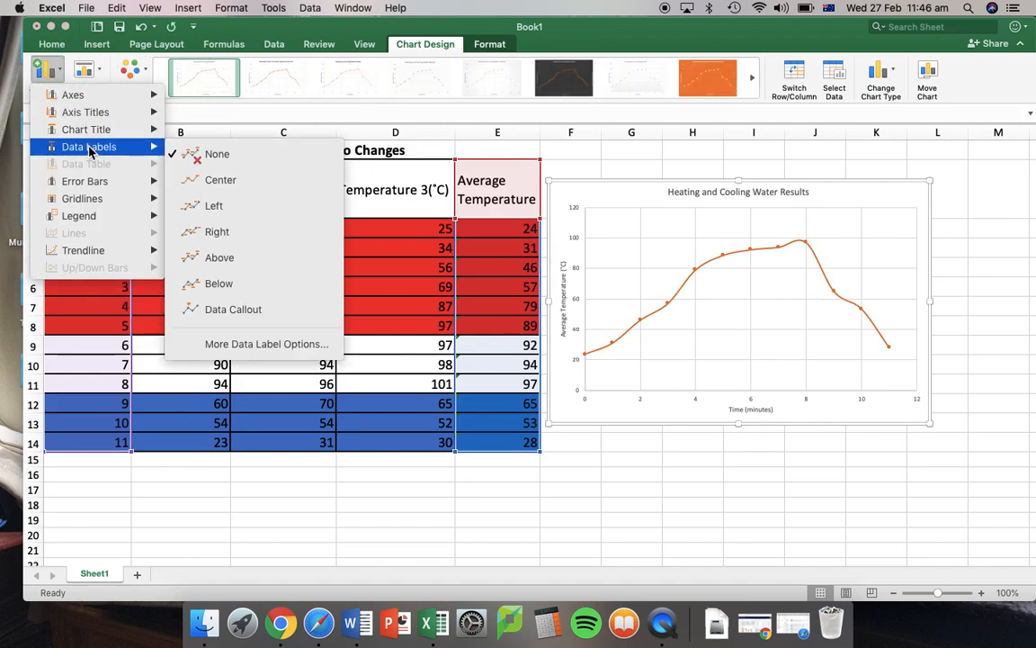
pyautogui.click(256, 214)
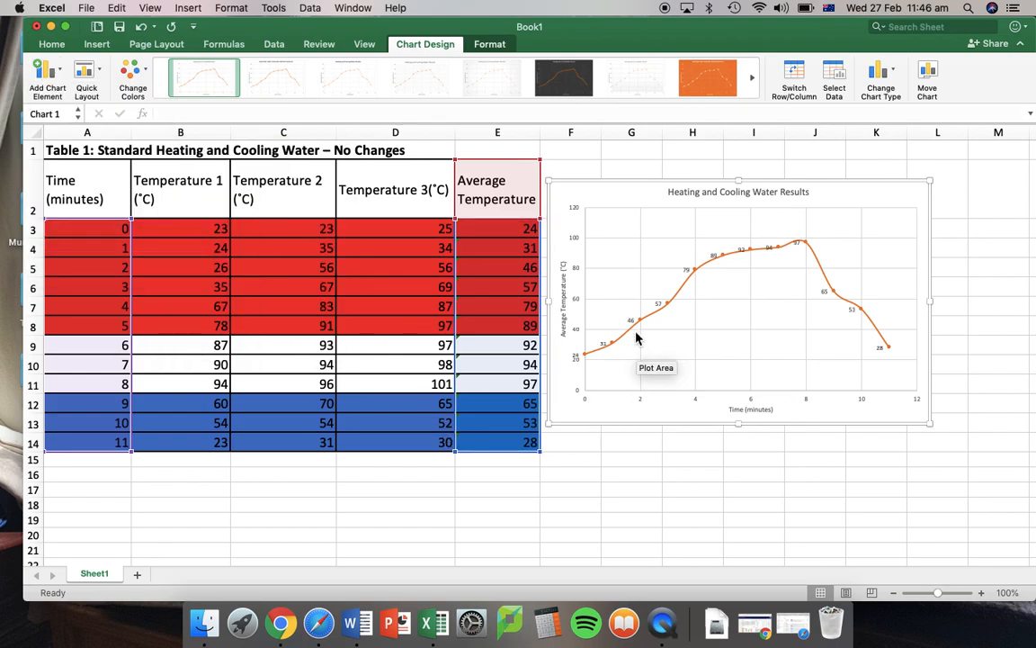
pyautogui.click(86, 74)
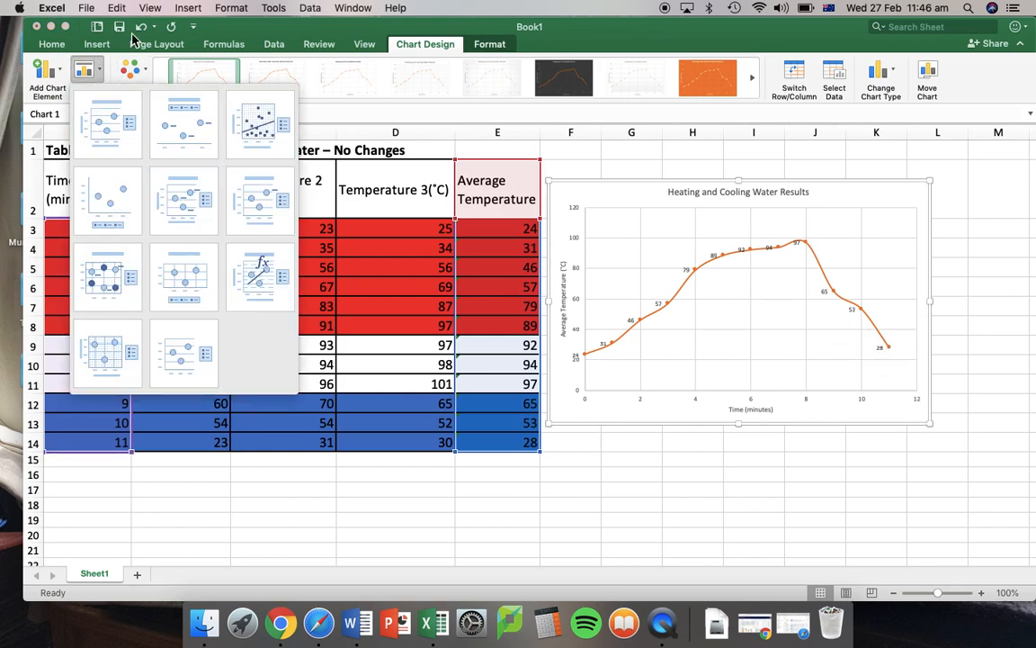
pyautogui.click(105, 79)
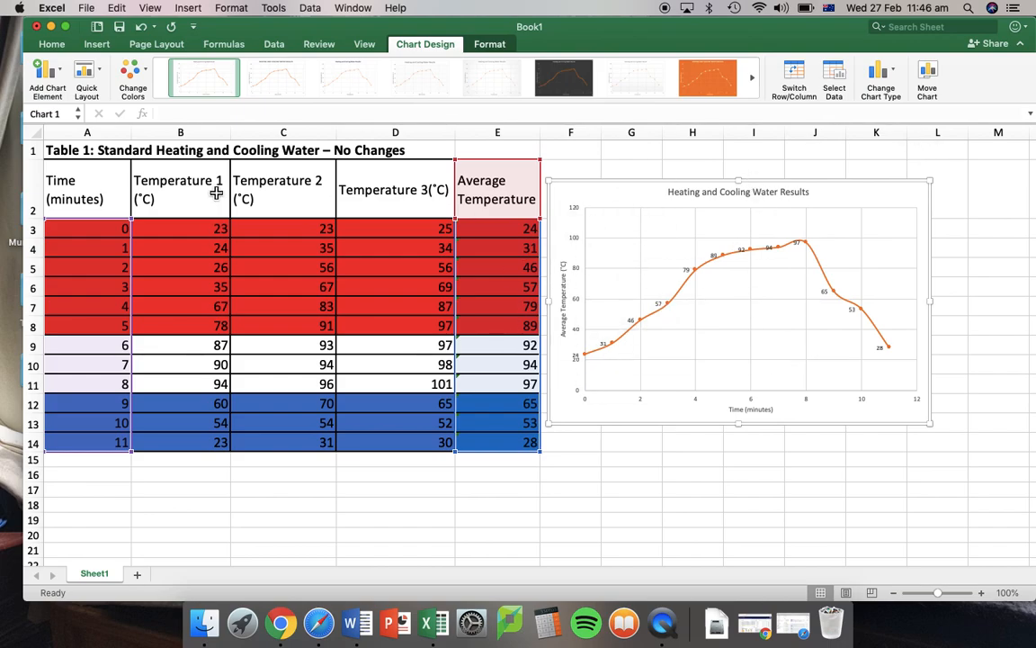
# Step: Enlarge the chart title "Heating and Cooling Water Results" to font size 20
pyautogui.click(673, 192)
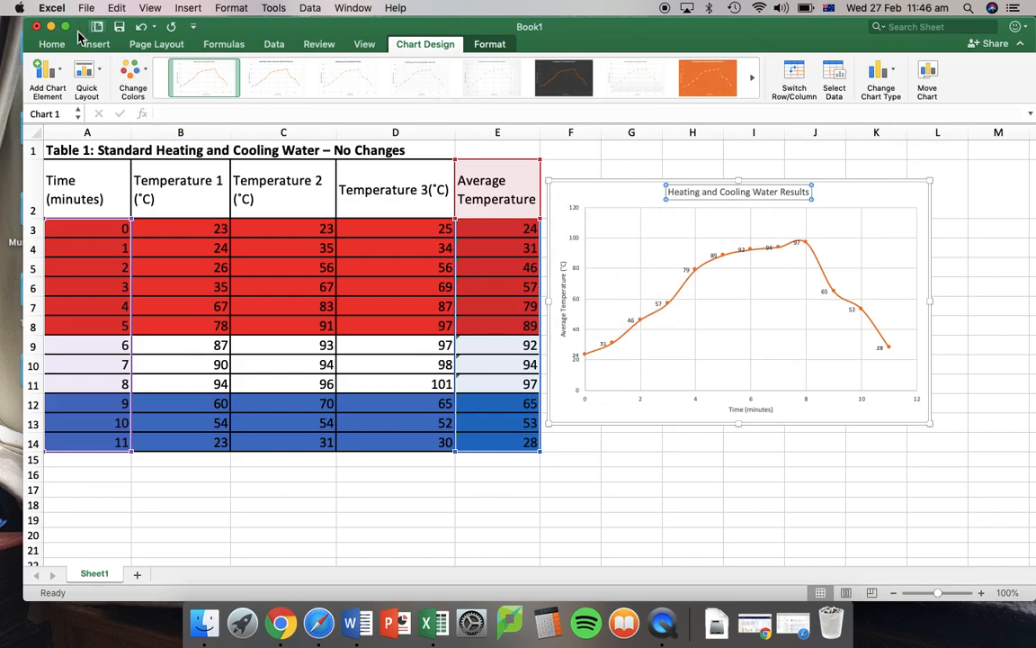
pyautogui.click(54, 44)
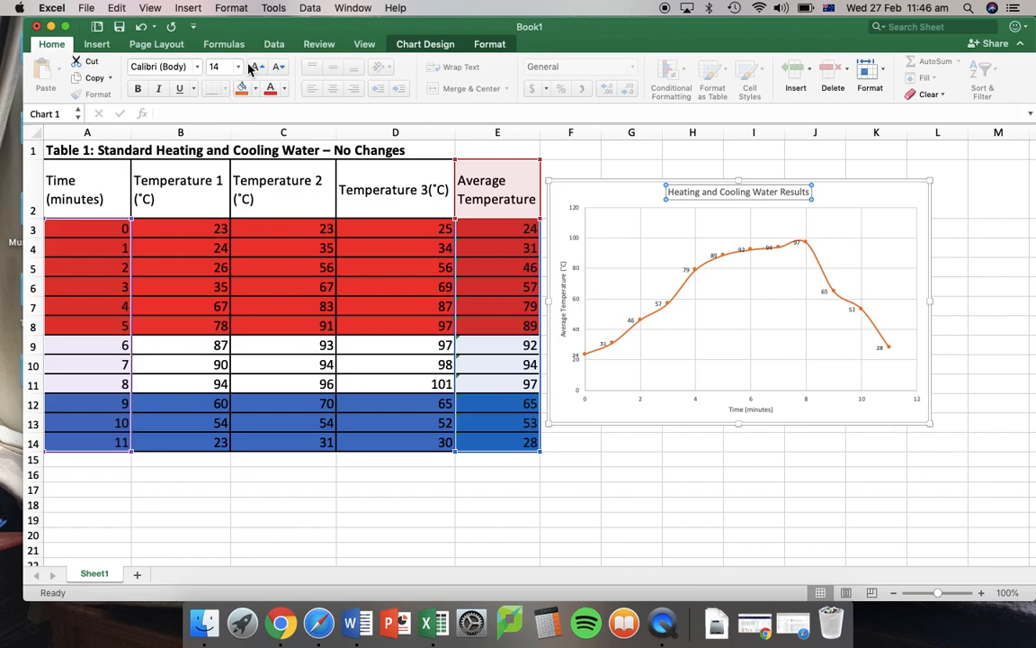
pyautogui.click(258, 69)
pyautogui.click(258, 69)
pyautogui.click(601, 526)
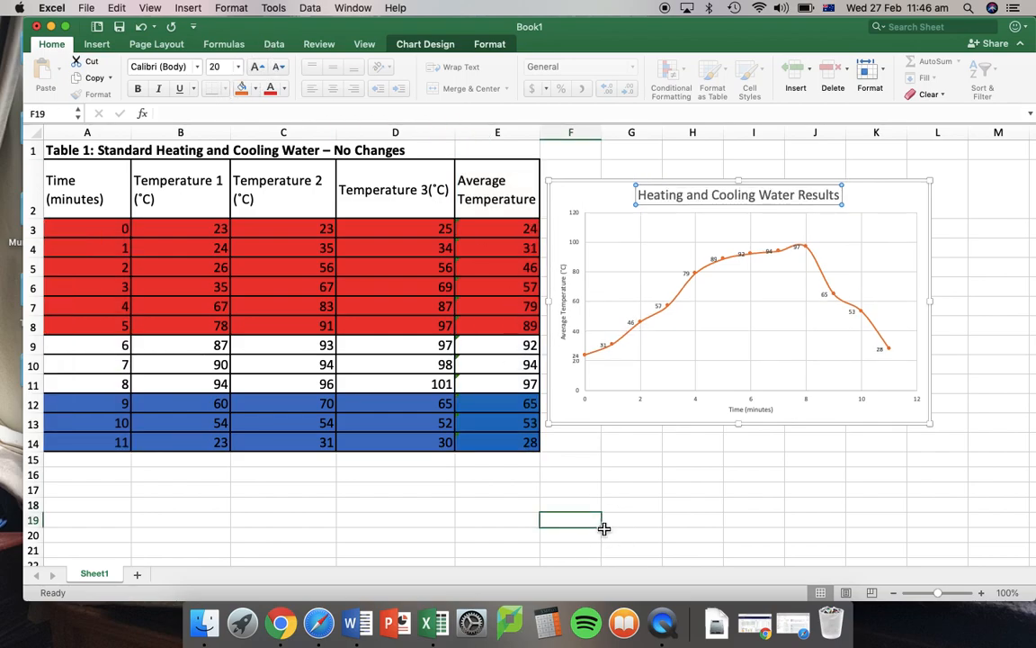
# Step: Enlarge the numbers on the chart's vertical temperature axis to font size 10.5
pyautogui.click(620, 207)
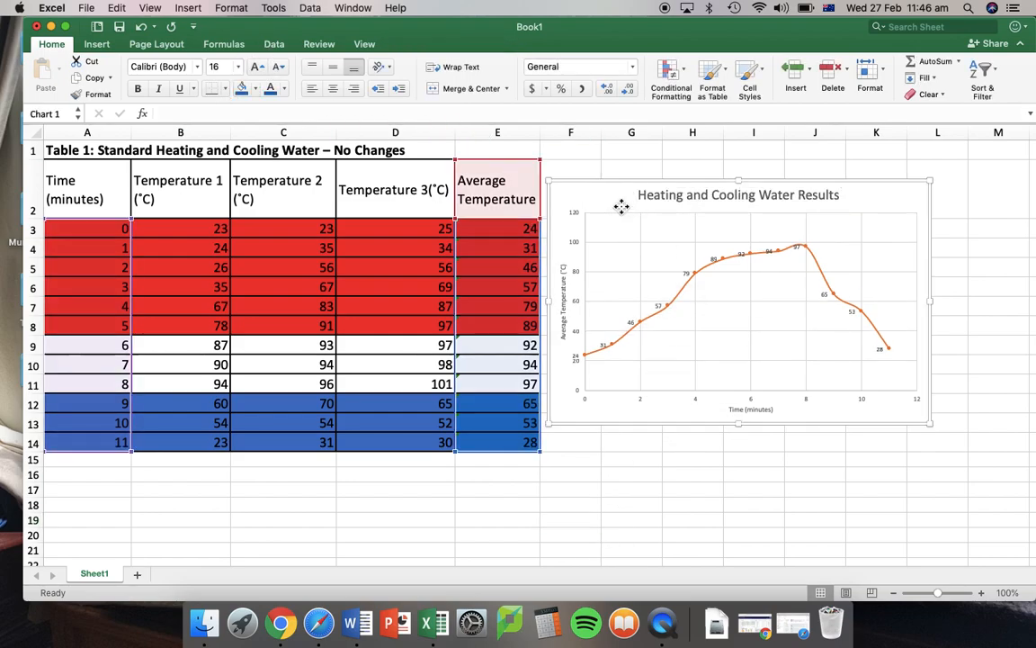
pyautogui.click(577, 214)
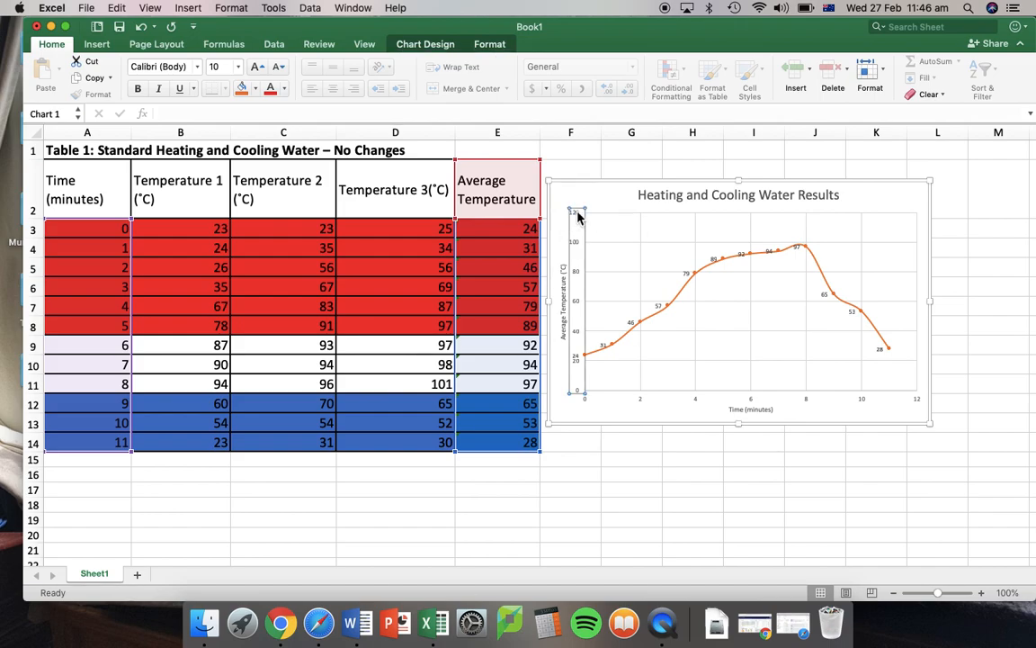
pyautogui.click(257, 67)
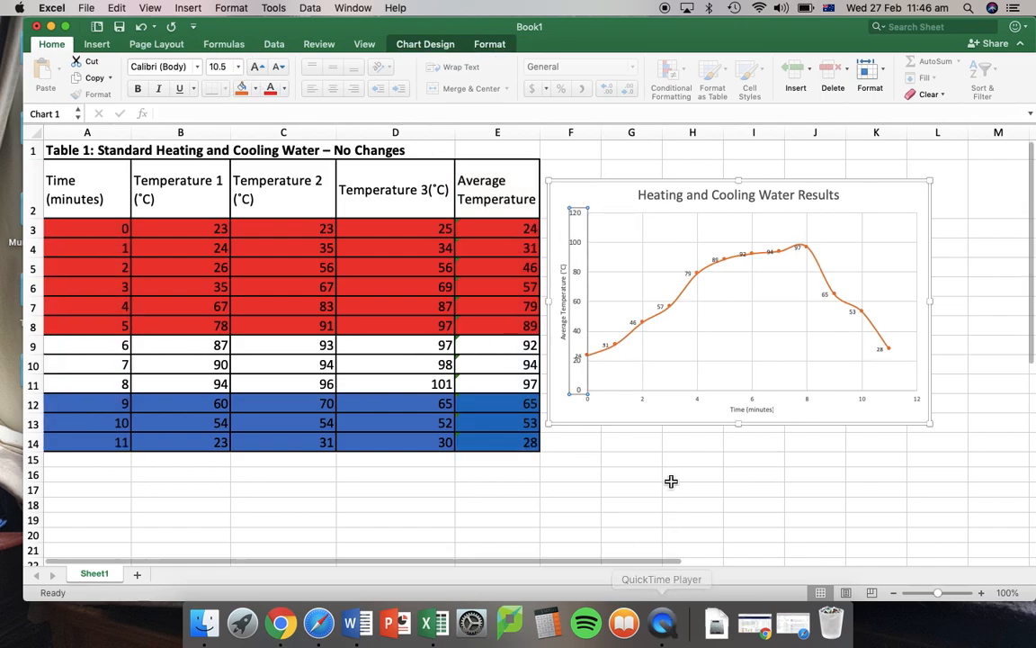
# Step: Enlarge the horizontal axis numbers and the "Time (minutes)" axis title to font size 11
pyautogui.click(645, 401)
pyautogui.click(256, 67)
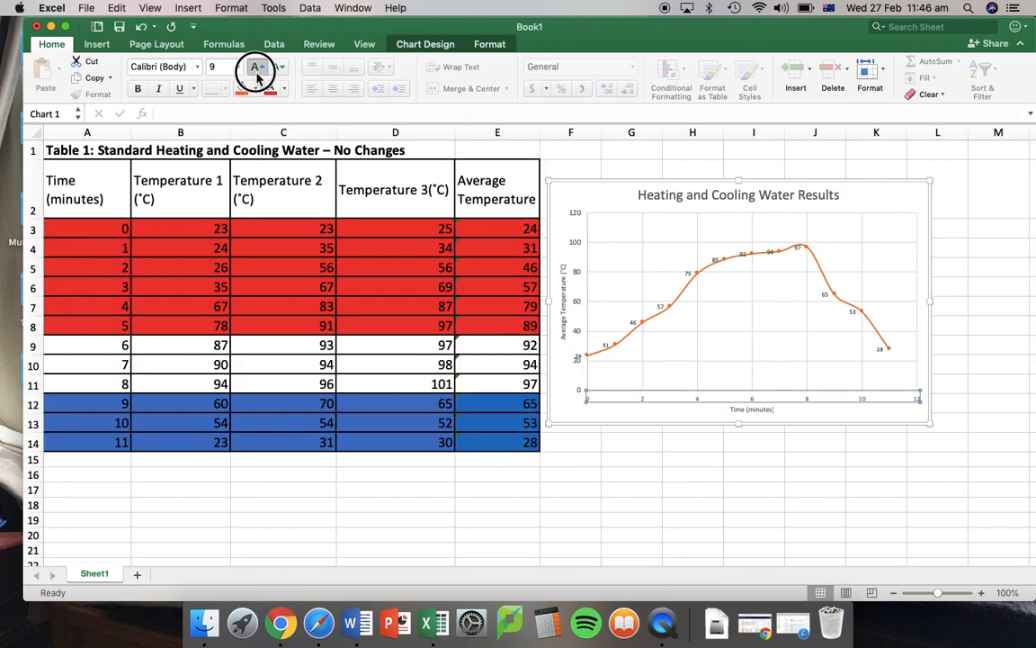
pyautogui.click(730, 411)
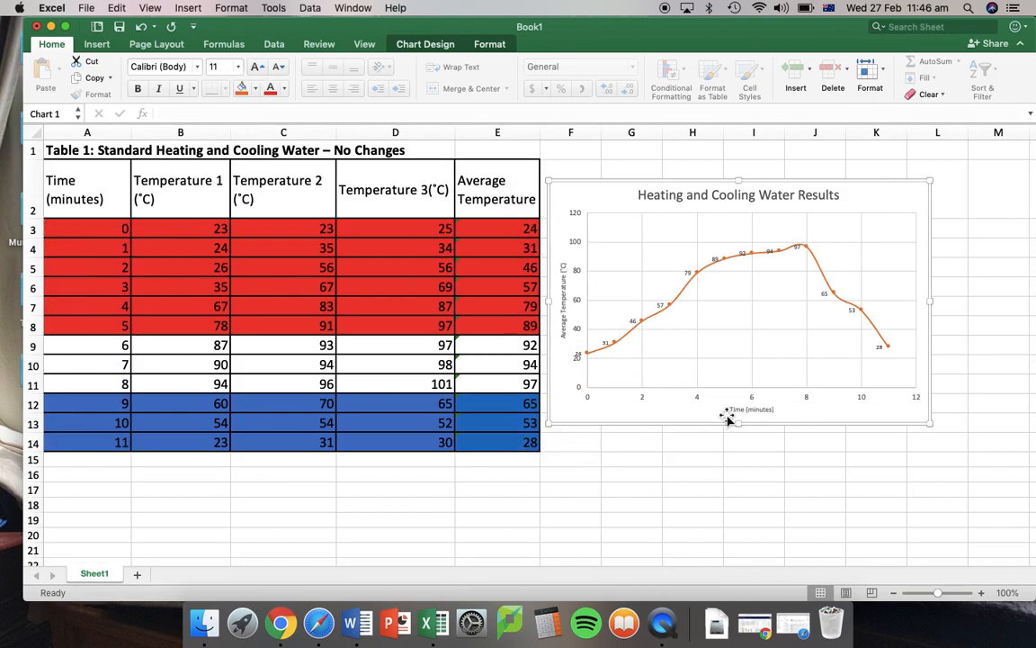
pyautogui.click(256, 67)
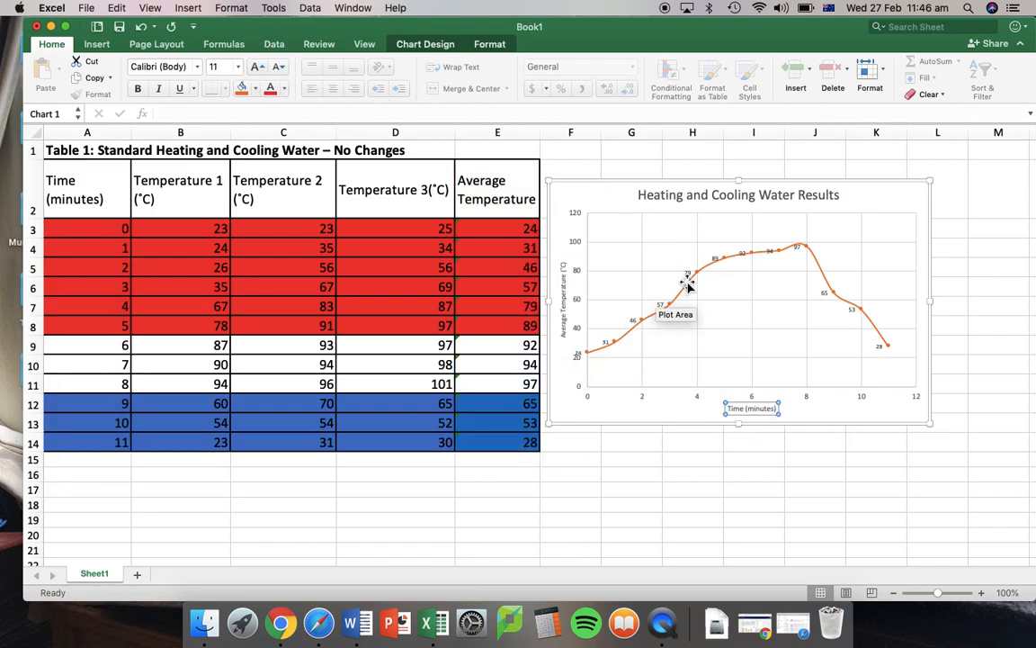